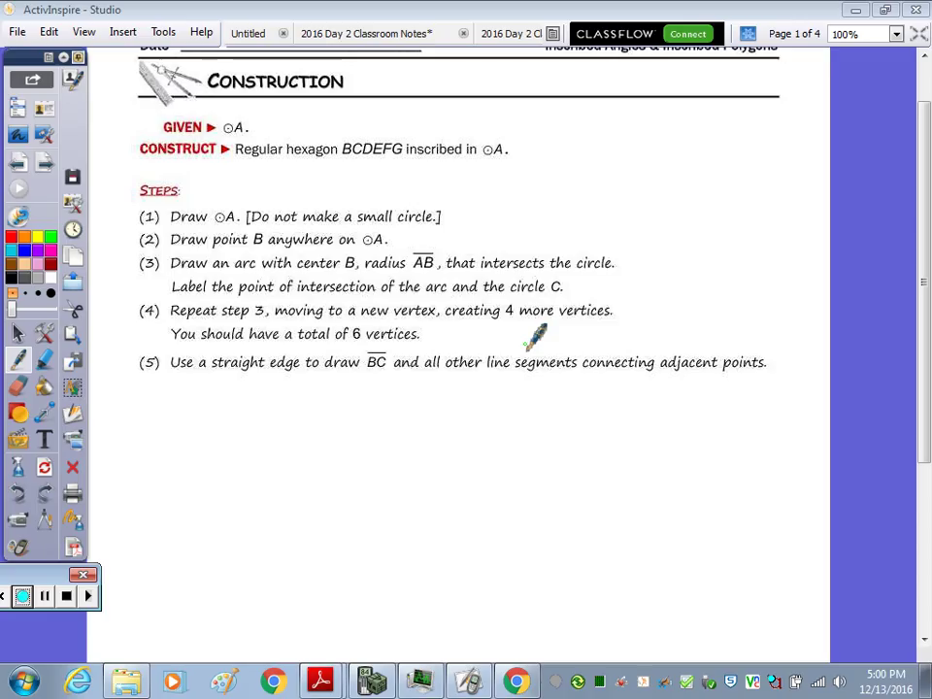
# - Scroll the page down to show the blank space below step 5
pyautogui.moveTo(925, 281); pyautogui.dragTo(927, 473)
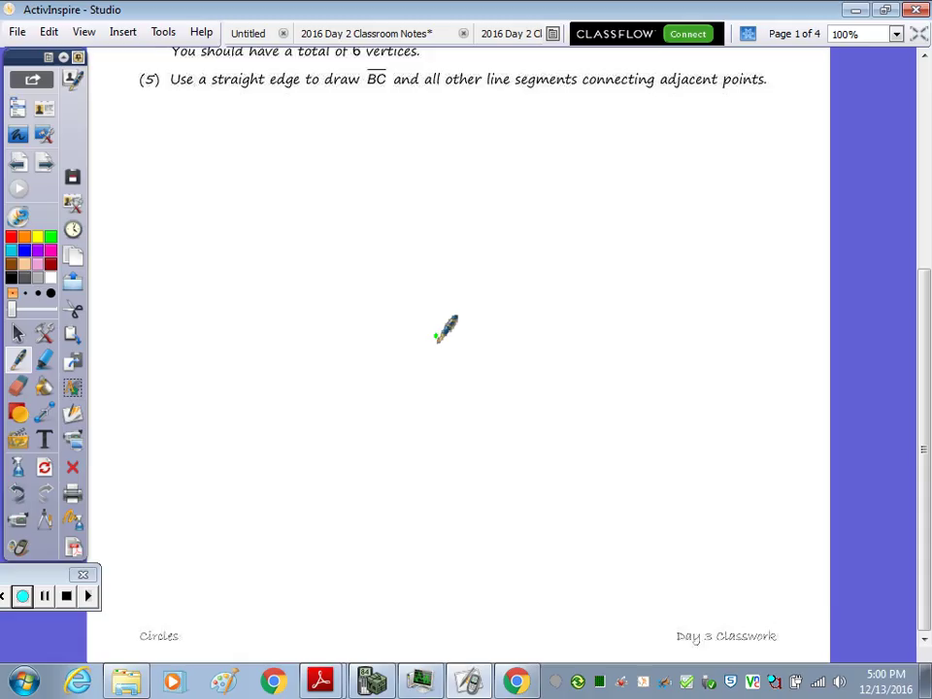
# - Draw a large green compass circle below the steps and label its centre A
pyautogui.click(45, 520)
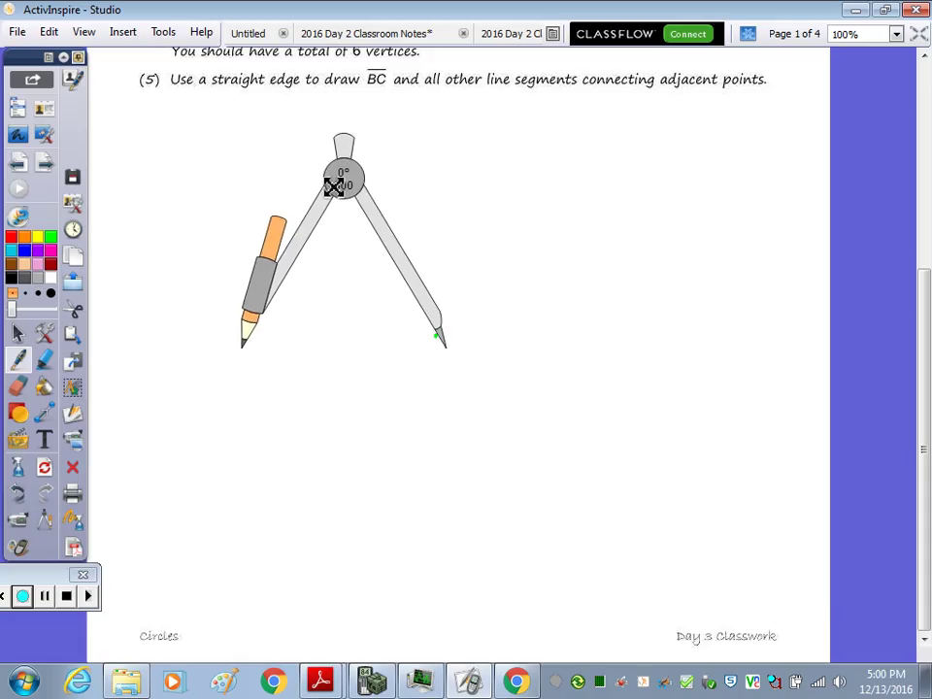
pyautogui.moveTo(334, 187); pyautogui.dragTo(323, 175)
pyautogui.moveTo(257, 271)
pyautogui.mouseDown()
pyautogui.moveTo(266, 297)
pyautogui.moveTo(259, 319)
pyautogui.moveTo(293, 439)
pyautogui.moveTo(549, 431)
pyautogui.moveTo(531, 268)
pyautogui.moveTo(349, 277)
pyautogui.moveTo(335, 330)
pyautogui.moveTo(345, 342)
pyautogui.mouseUp()
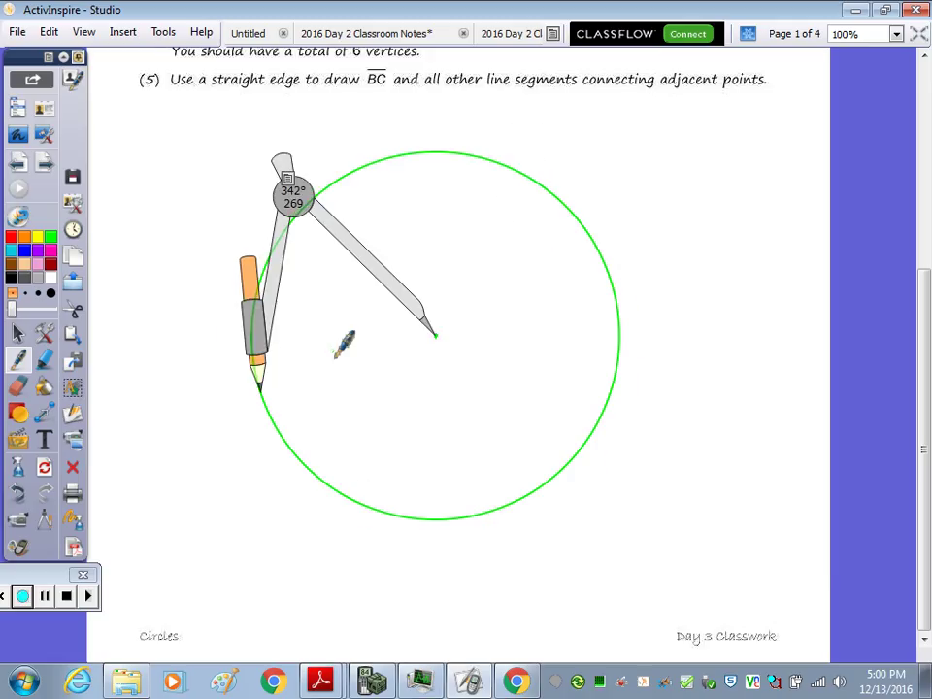
pyautogui.moveTo(295, 193); pyautogui.dragTo(127, 354)
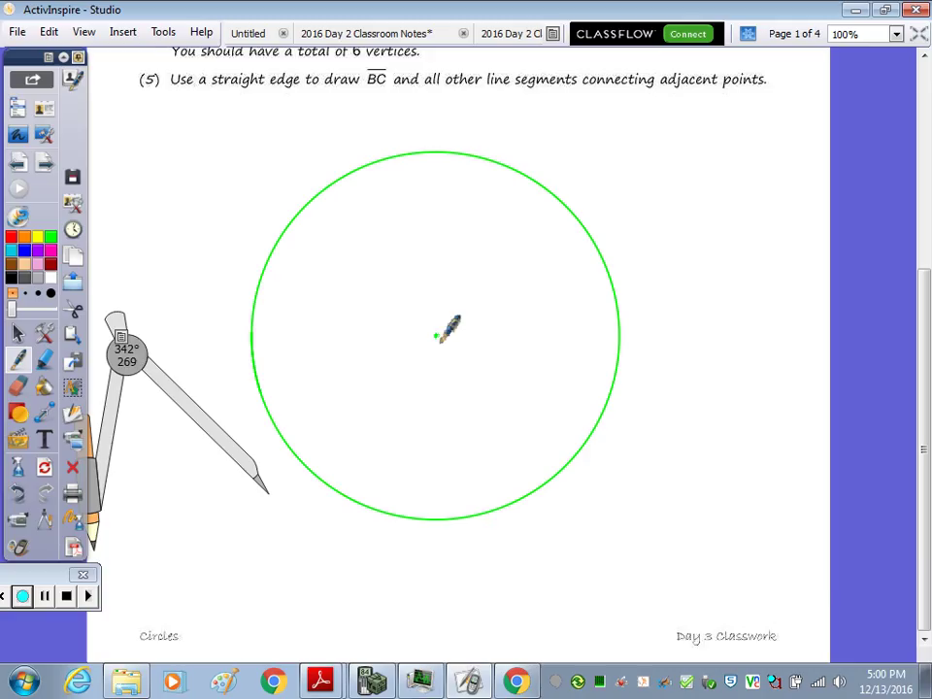
pyautogui.moveTo(438, 341); pyautogui.dragTo(457, 346)
# - Starting from the orange point, swing radius-length arcs across the circle's right and top
pyautogui.moveTo(128, 353)
pyautogui.mouseDown()
pyautogui.moveTo(151, 335)
pyautogui.moveTo(344, 277)
pyautogui.moveTo(443, 279)
pyautogui.moveTo(439, 309)
pyautogui.mouseUp()
pyautogui.moveTo(417, 389)
pyautogui.mouseDown()
pyautogui.moveTo(506, 326)
pyautogui.moveTo(606, 354)
pyautogui.moveTo(658, 410)
pyautogui.mouseUp()
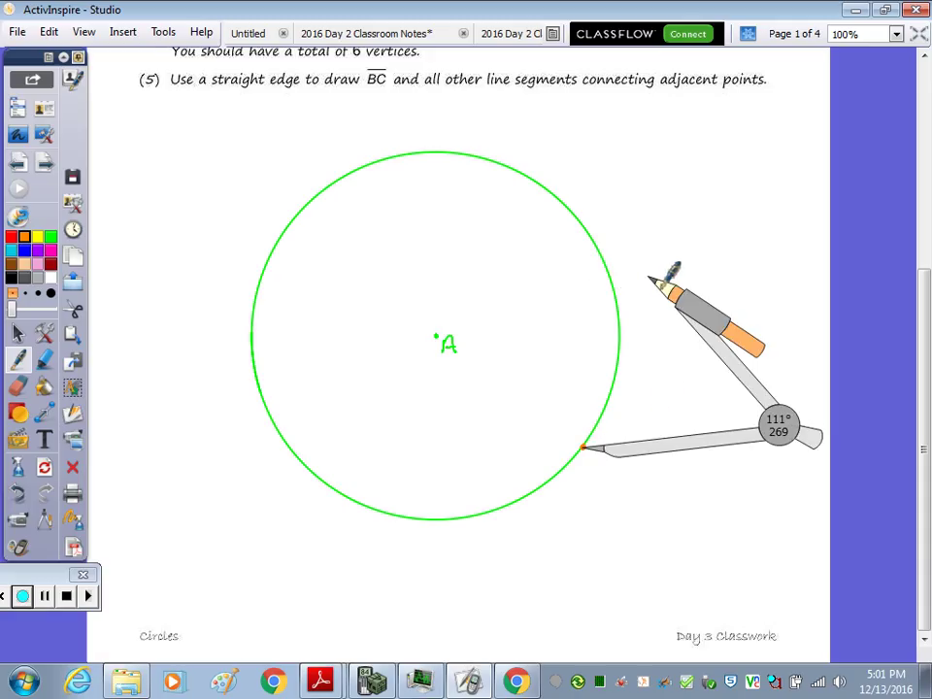
pyautogui.moveTo(664, 281)
pyautogui.mouseDown()
pyautogui.moveTo(636, 264)
pyautogui.moveTo(588, 276)
pyautogui.mouseUp()
pyautogui.moveTo(745, 333)
pyautogui.mouseDown()
pyautogui.moveTo(756, 149)
pyautogui.moveTo(764, 157)
pyautogui.moveTo(677, 123)
pyautogui.moveTo(544, 117)
pyautogui.moveTo(483, 148)
pyautogui.mouseUp()
pyautogui.moveTo(603, 60); pyautogui.dragTo(375, 234)
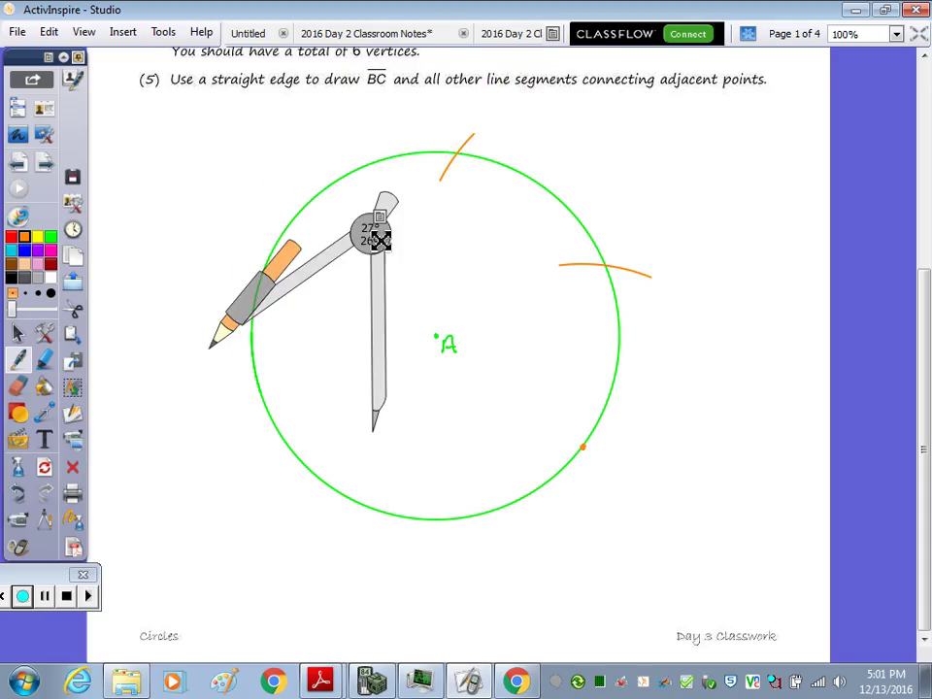
# - Flip the compass, draw arcs at the upper left, left and bottom, then close it
pyautogui.click(380, 217)
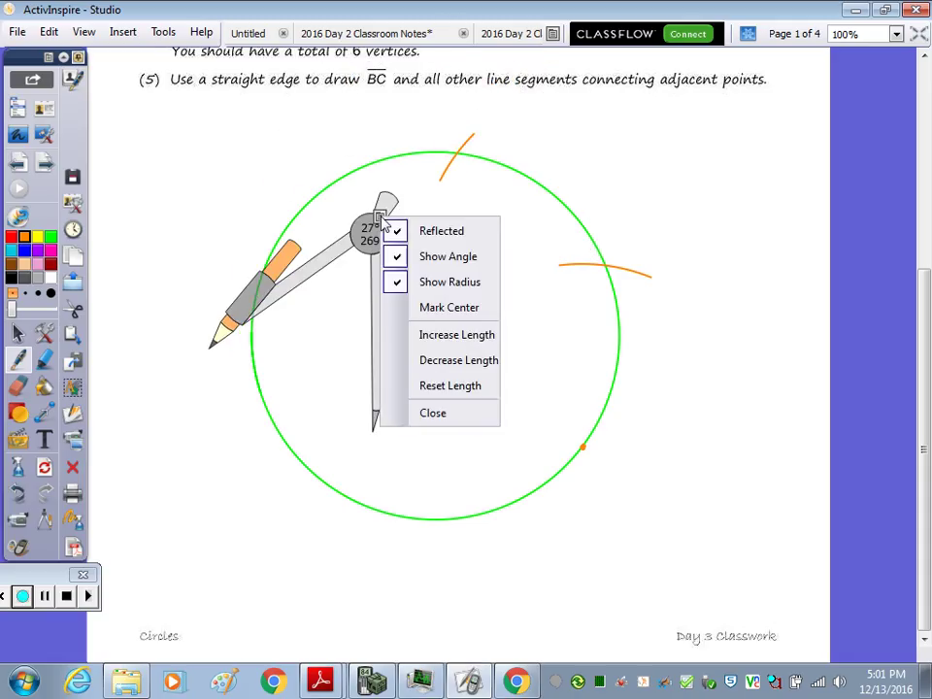
pyautogui.click(442, 232)
pyautogui.moveTo(445, 369); pyautogui.dragTo(531, 97)
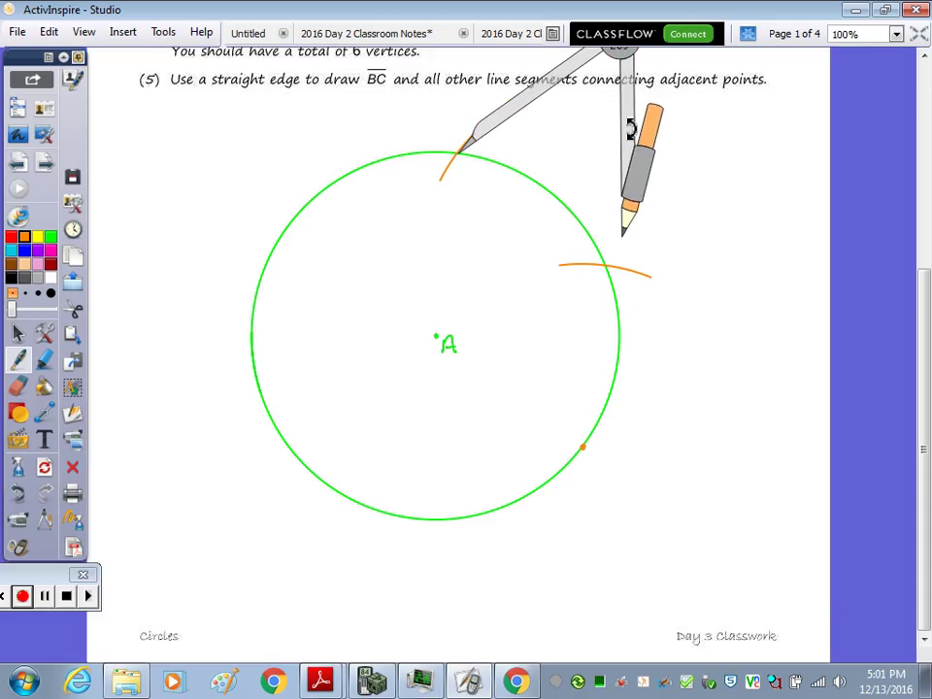
pyautogui.moveTo(651, 126)
pyautogui.mouseDown()
pyautogui.moveTo(655, 163)
pyautogui.moveTo(465, 337)
pyautogui.moveTo(375, 330)
pyautogui.moveTo(349, 306)
pyautogui.mouseUp()
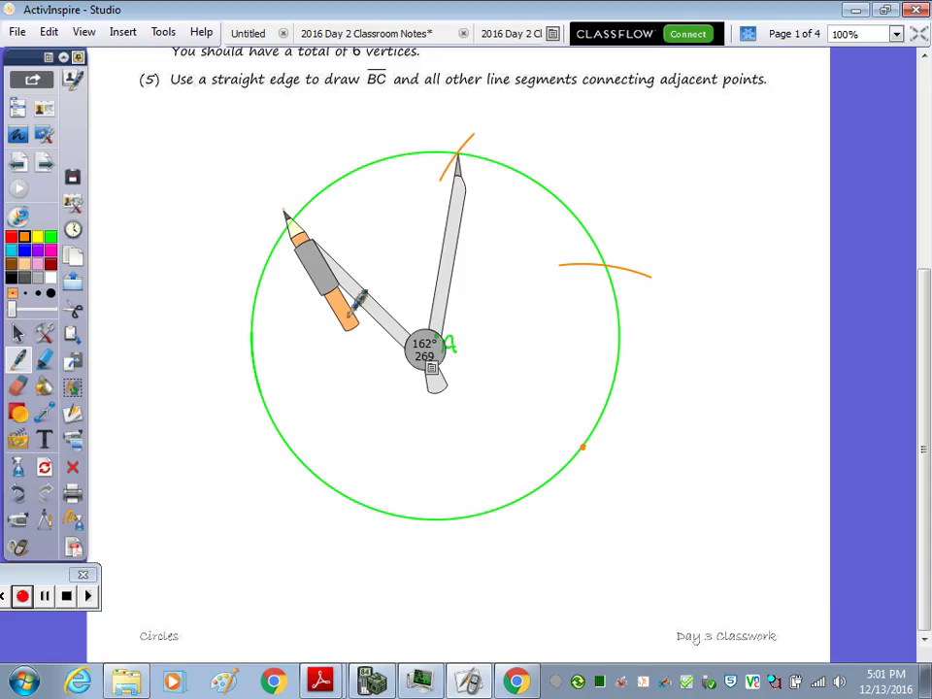
pyautogui.moveTo(302, 213); pyautogui.dragTo(347, 253)
pyautogui.moveTo(479, 354); pyautogui.dragTo(311, 420)
pyautogui.moveTo(168, 346)
pyautogui.mouseDown()
pyautogui.moveTo(244, 393)
pyautogui.moveTo(323, 378)
pyautogui.mouseUp()
pyautogui.moveTo(468, 304)
pyautogui.mouseDown()
pyautogui.moveTo(436, 428)
pyautogui.moveTo(446, 486)
pyautogui.mouseUp()
pyautogui.moveTo(306, 580)
pyautogui.mouseDown()
pyautogui.moveTo(382, 548)
pyautogui.moveTo(437, 462)
pyautogui.mouseUp()
pyautogui.moveTo(419, 281); pyautogui.dragTo(565, 389)
pyautogui.moveTo(594, 500); pyautogui.dragTo(534, 382)
pyautogui.click(424, 306)
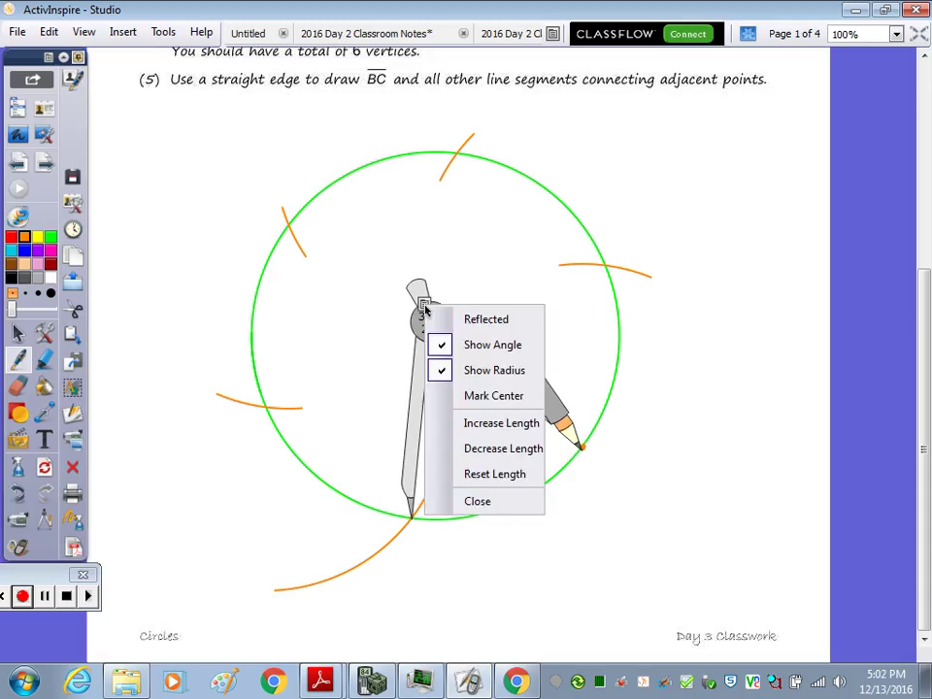
pyautogui.click(515, 501)
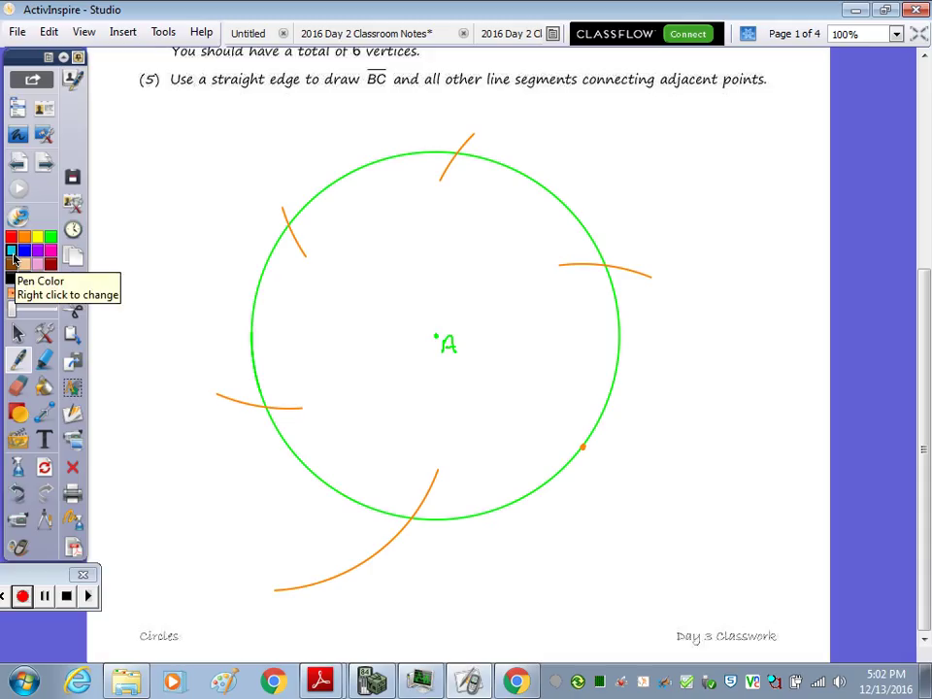
# - Mark the arc–circle intersections with cyan dots as the hexagon's vertices
pyautogui.click(12, 252)
pyautogui.click(606, 264)
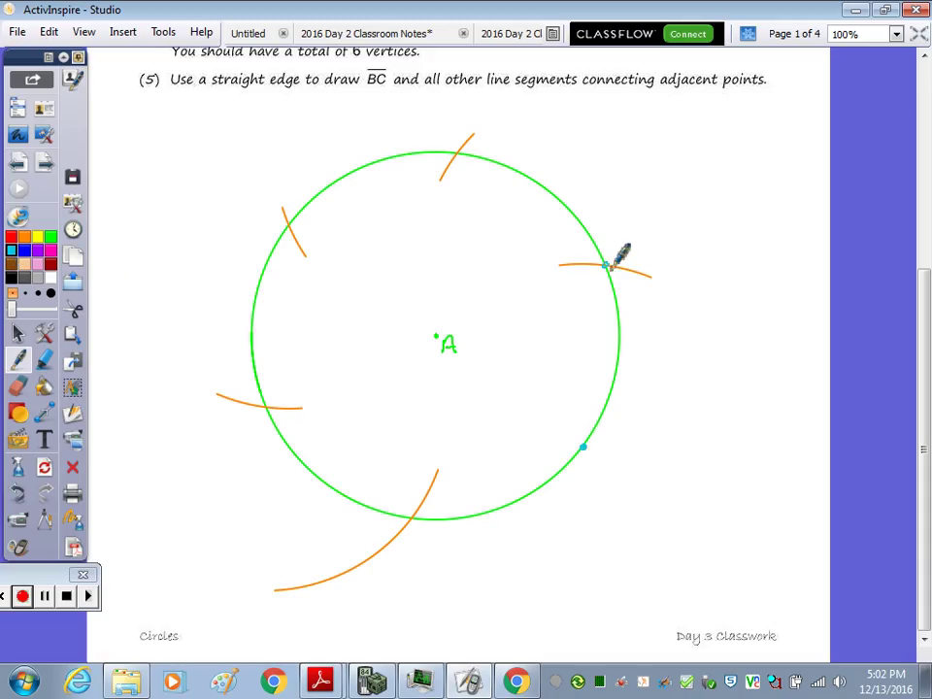
pyautogui.click(458, 154)
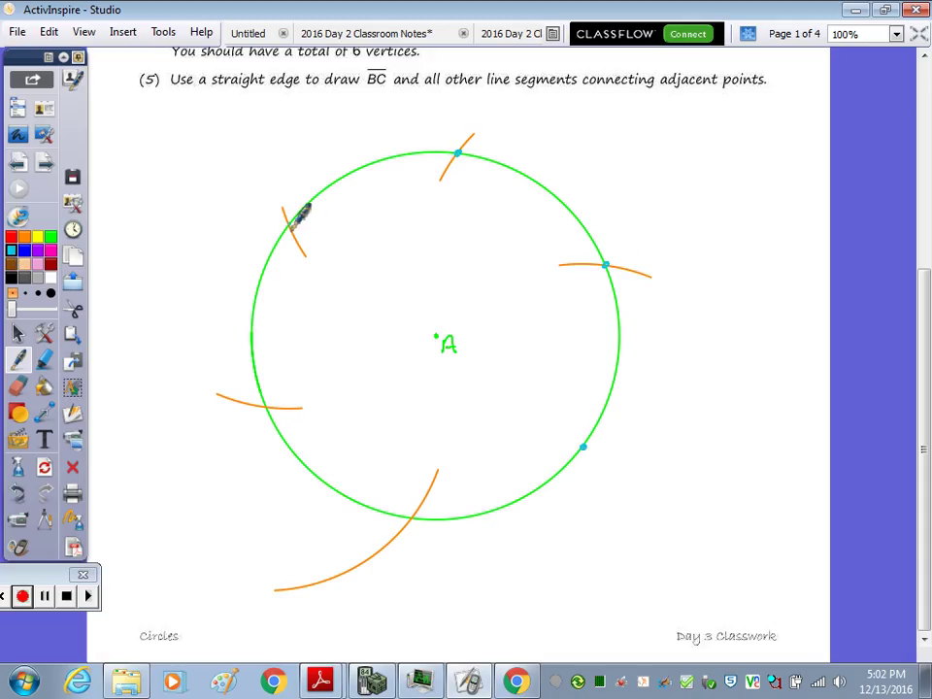
pyautogui.click(265, 407)
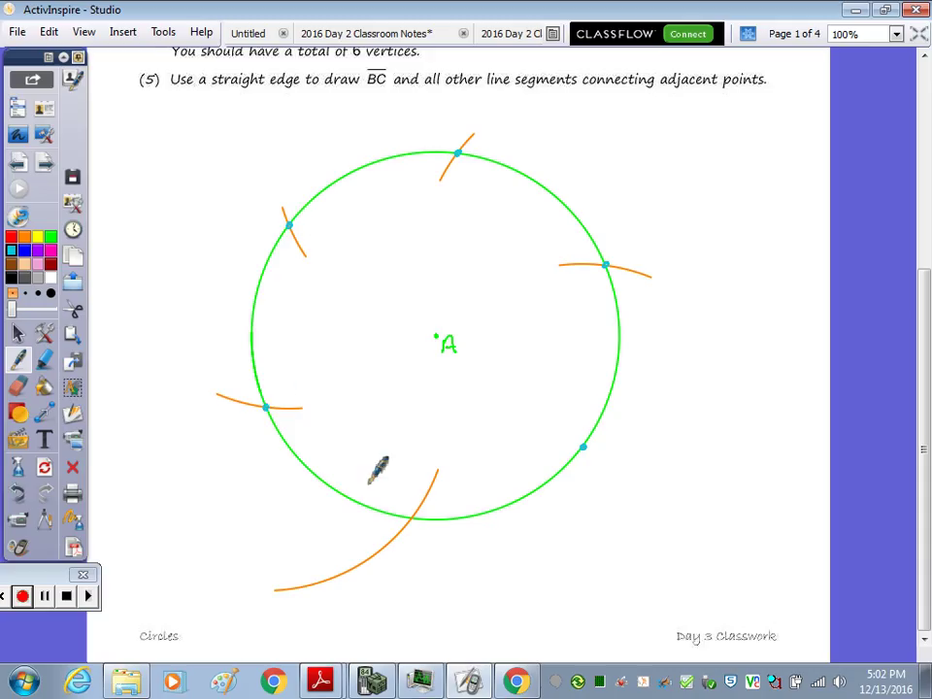
pyautogui.click(411, 516)
pyautogui.click(17, 413)
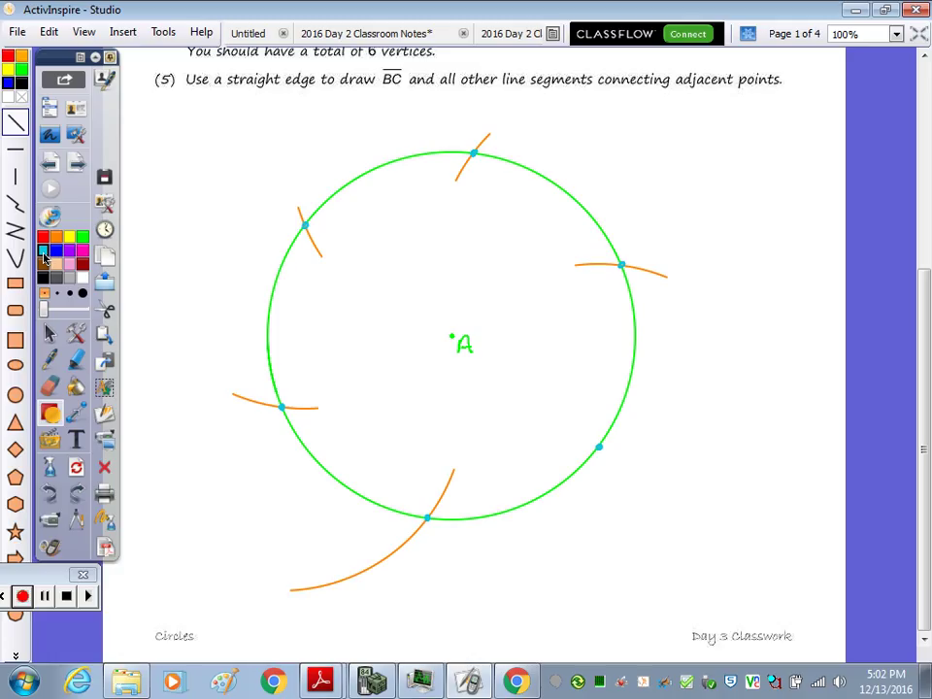
# - Draw straight cyan sides joining adjacent vertices into a hexagon, undoing a stray stroke
pyautogui.moveTo(475, 156); pyautogui.dragTo(283, 410)
pyautogui.moveTo(428, 519); pyautogui.dragTo(284, 413)
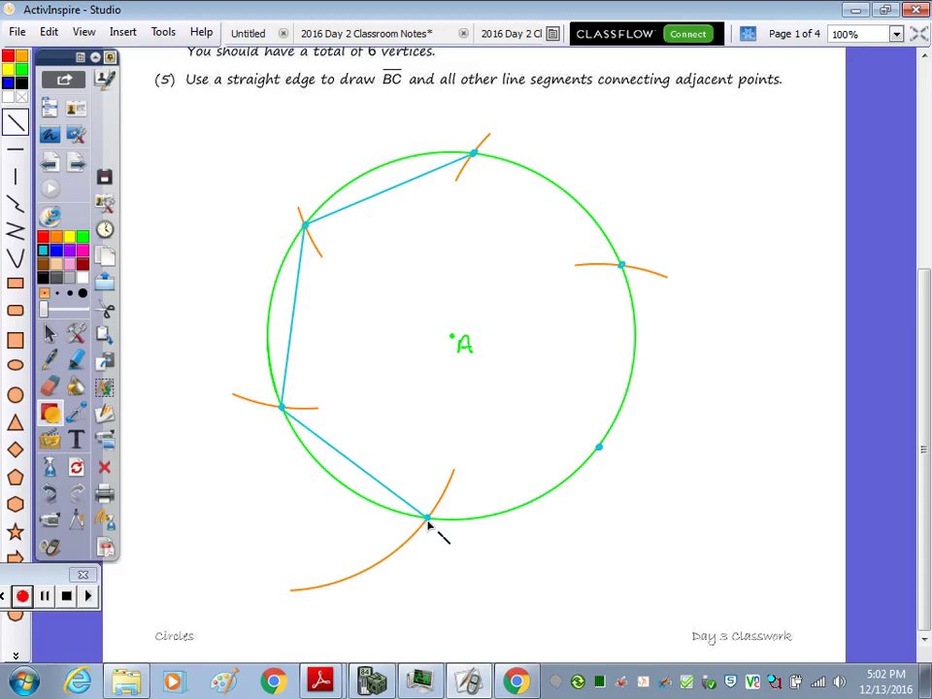
pyautogui.moveTo(429, 519); pyautogui.dragTo(600, 449)
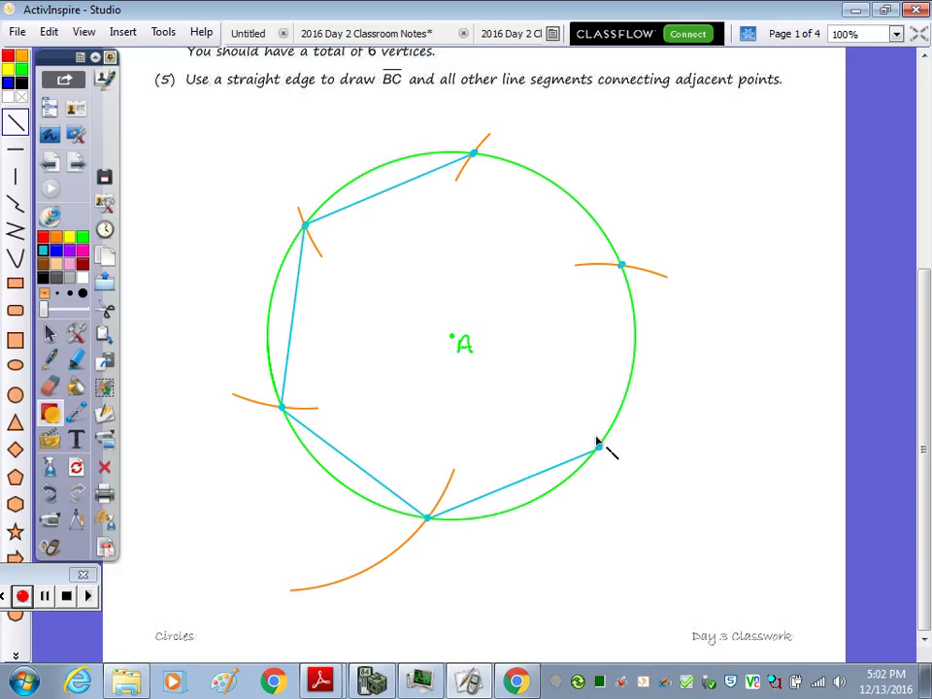
pyautogui.moveTo(600, 449)
pyautogui.mouseDown()
pyautogui.moveTo(623, 266)
pyautogui.moveTo(476, 155)
pyautogui.mouseUp()
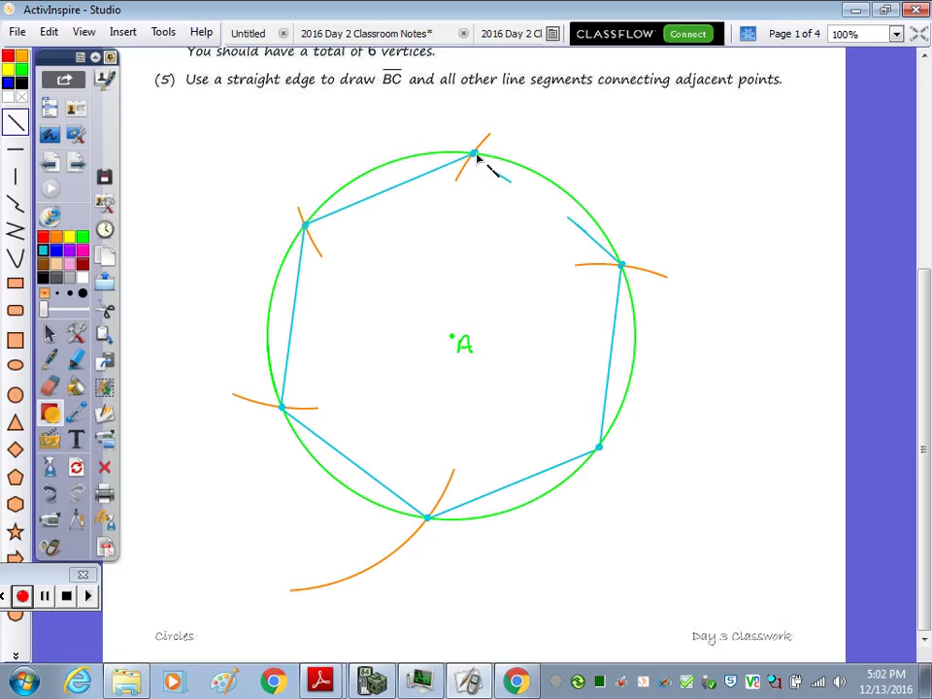
pyautogui.click(53, 496)
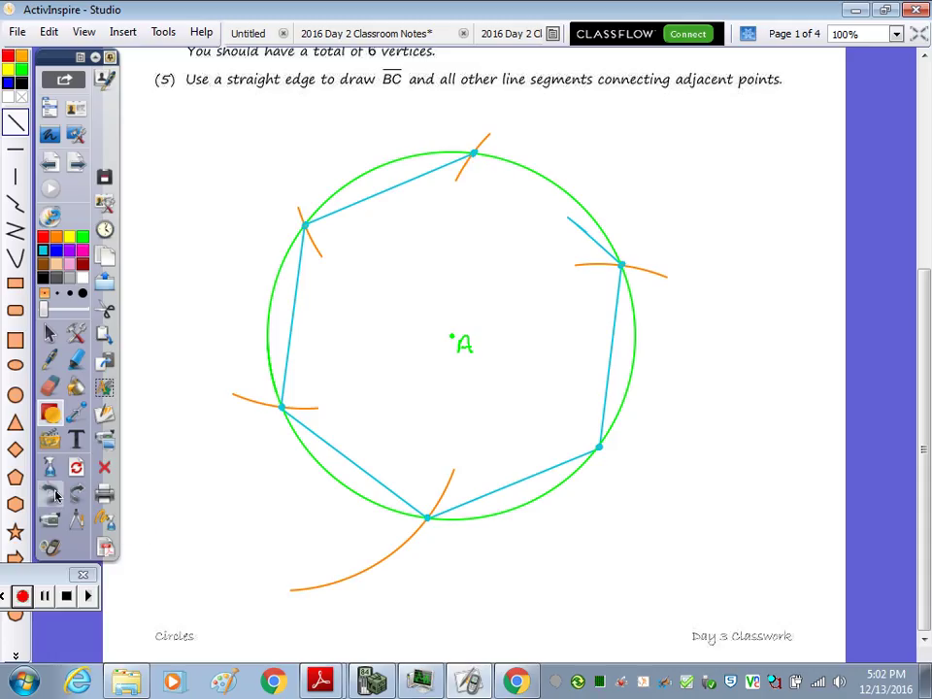
pyautogui.moveTo(623, 265)
pyautogui.mouseDown()
pyautogui.moveTo(514, 156)
pyautogui.moveTo(475, 155)
pyautogui.mouseUp()
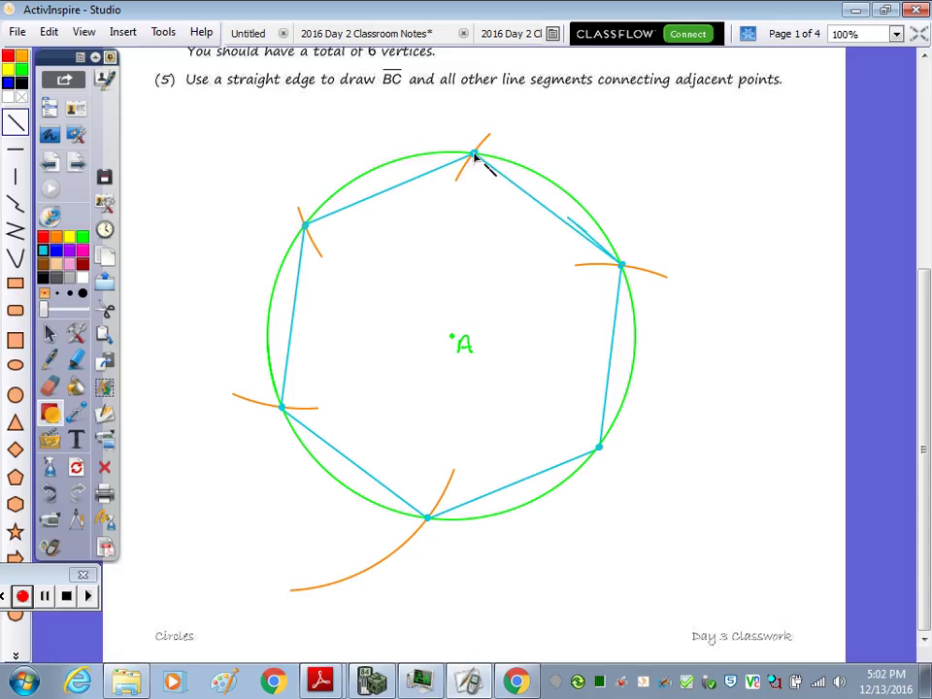
# - Add double congruence tick marks to every side of the hexagon
pyautogui.click(46, 362)
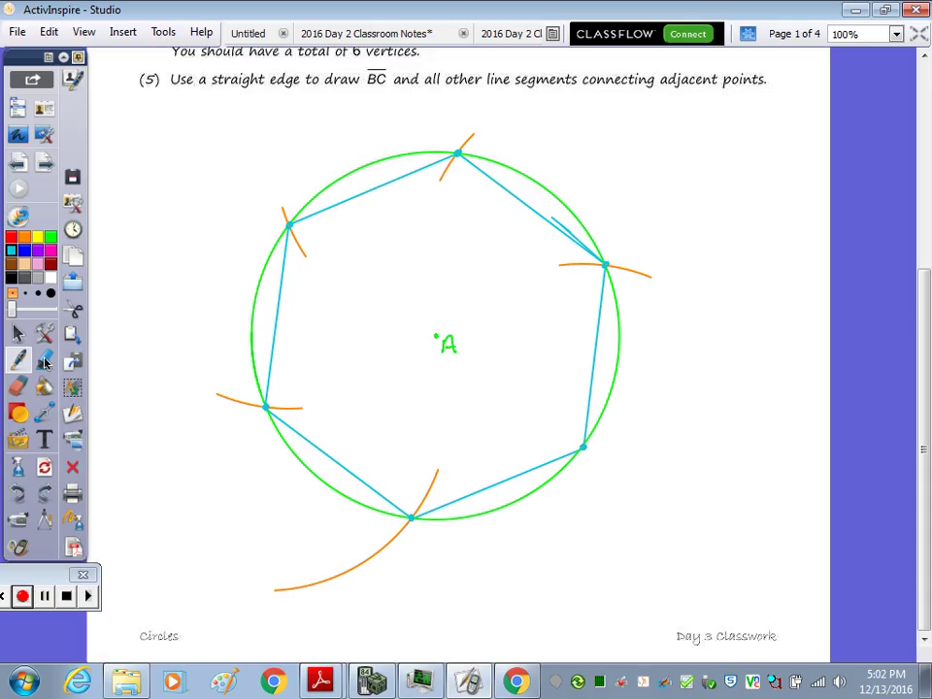
pyautogui.moveTo(373, 180); pyautogui.dragTo(370, 195)
pyautogui.moveTo(381, 178); pyautogui.dragTo(378, 194)
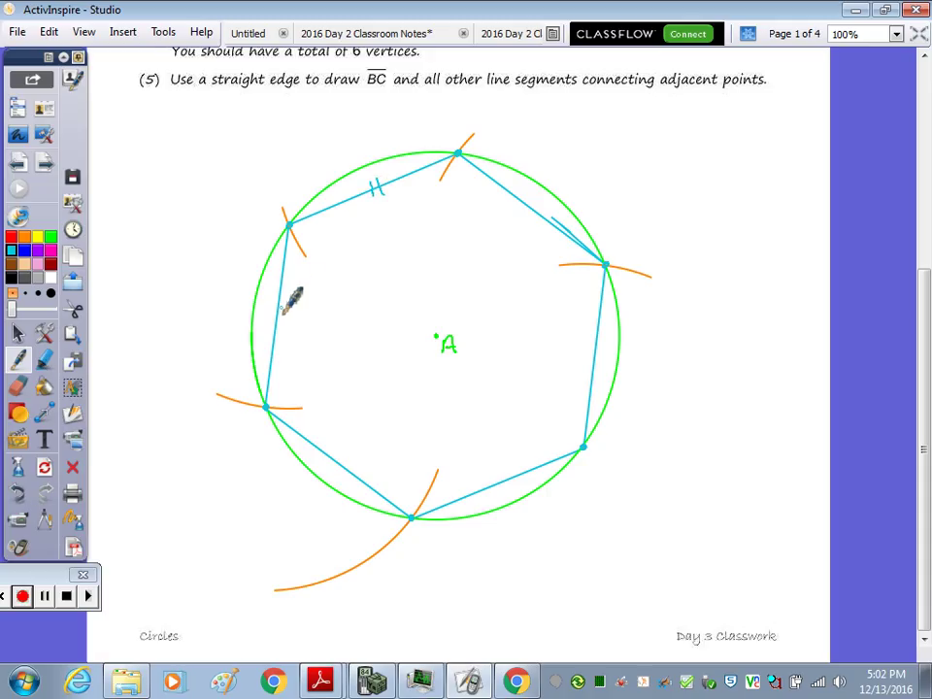
pyautogui.moveTo(273, 312); pyautogui.dragTo(288, 316)
pyautogui.moveTo(330, 451); pyautogui.dragTo(332, 463)
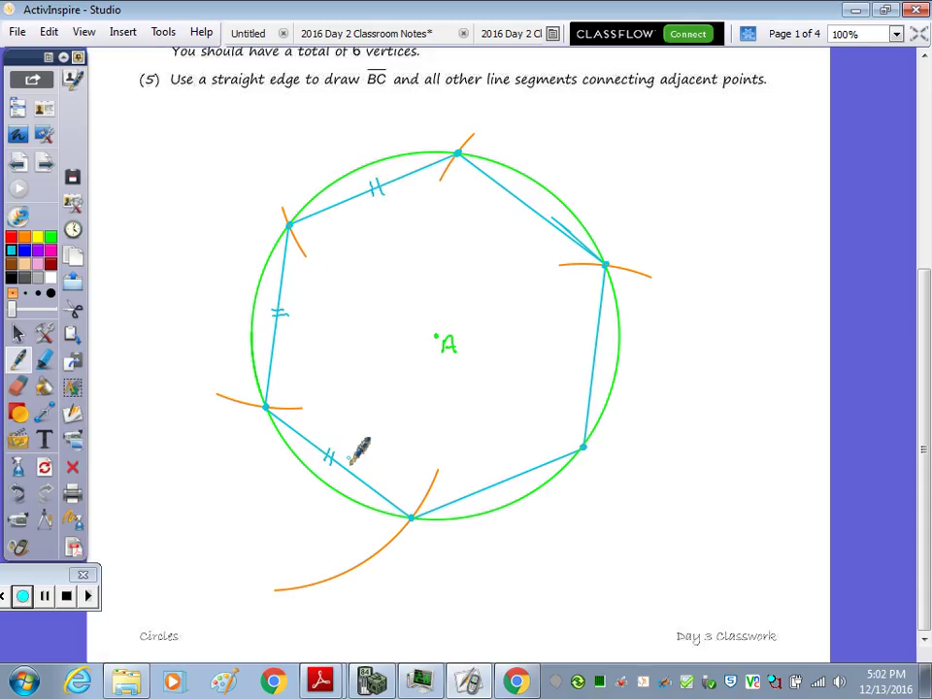
pyautogui.moveTo(491, 477); pyautogui.dragTo(490, 490)
pyautogui.moveTo(498, 475); pyautogui.dragTo(496, 488)
pyautogui.moveTo(588, 369); pyautogui.dragTo(602, 373)
pyautogui.moveTo(540, 203); pyautogui.dragTo(538, 216)
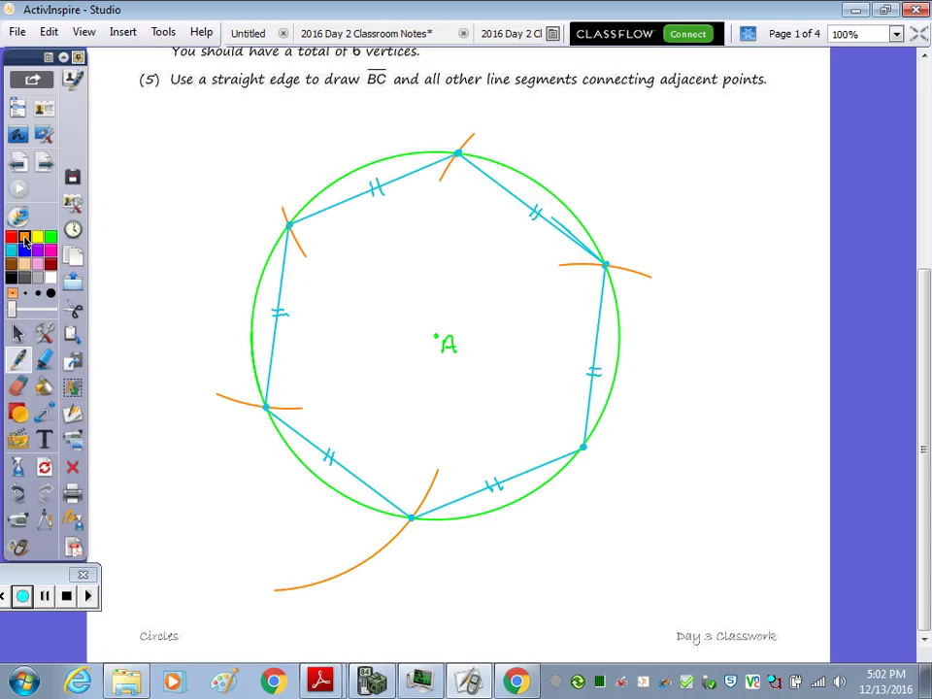
pyautogui.click(17, 412)
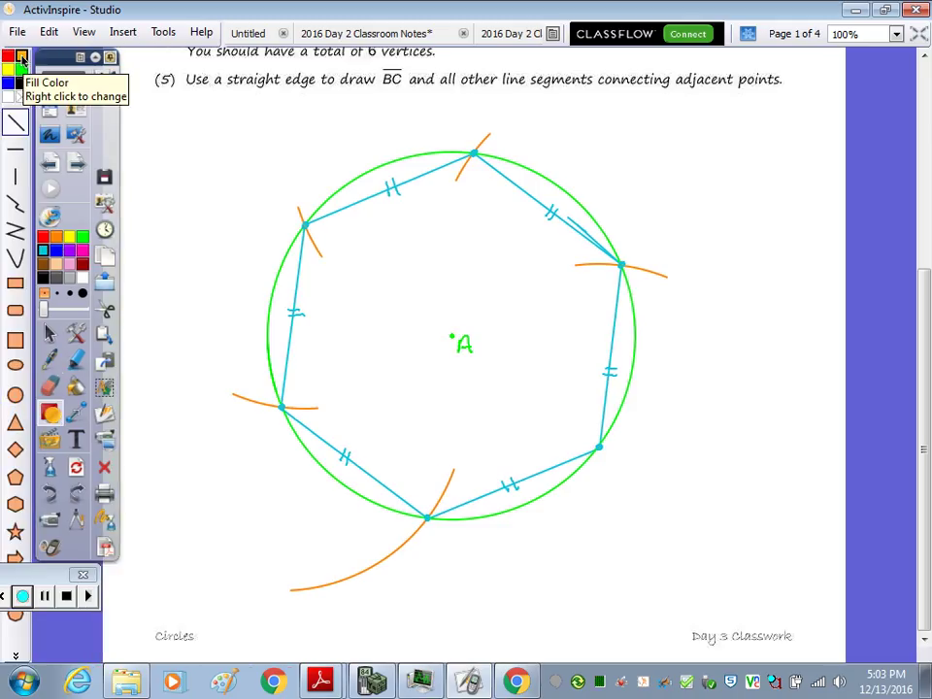
# - Draw six cyan line segments from centre A to each hexagon vertex
pyautogui.moveTo(454, 336)
pyautogui.mouseDown()
pyautogui.moveTo(479, 181)
pyautogui.moveTo(474, 154)
pyautogui.mouseUp()
pyautogui.moveTo(454, 336); pyautogui.dragTo(306, 224)
pyautogui.moveTo(454, 336)
pyautogui.mouseDown()
pyautogui.moveTo(291, 417)
pyautogui.moveTo(285, 409)
pyautogui.mouseUp()
pyautogui.moveTo(453, 338); pyautogui.dragTo(428, 517)
pyautogui.moveTo(453, 338)
pyautogui.mouseDown()
pyautogui.moveTo(553, 433)
pyautogui.moveTo(604, 449)
pyautogui.mouseUp()
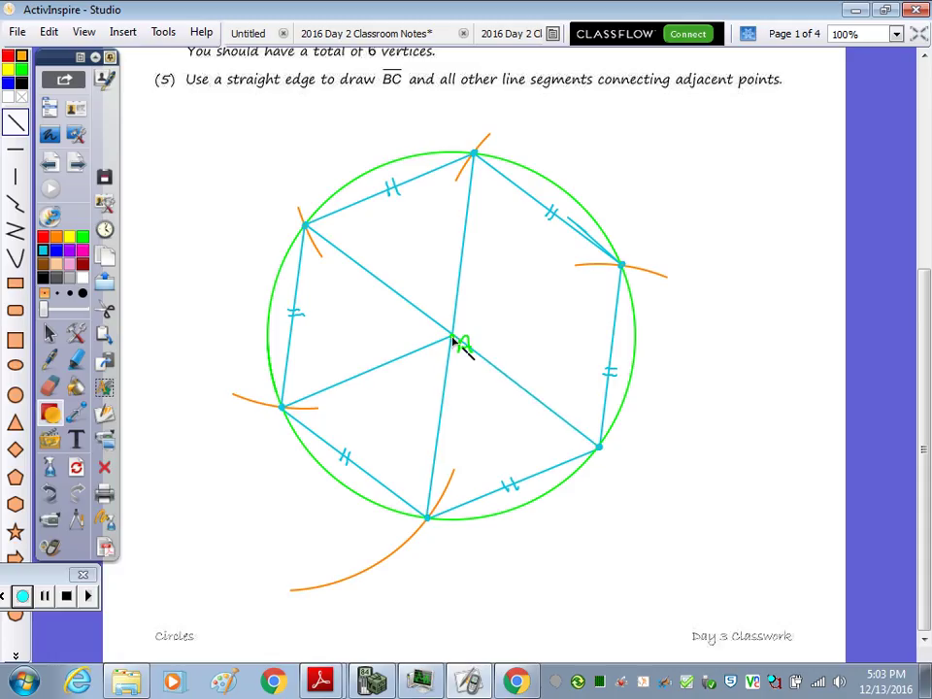
pyautogui.moveTo(454, 338); pyautogui.dragTo(621, 266)
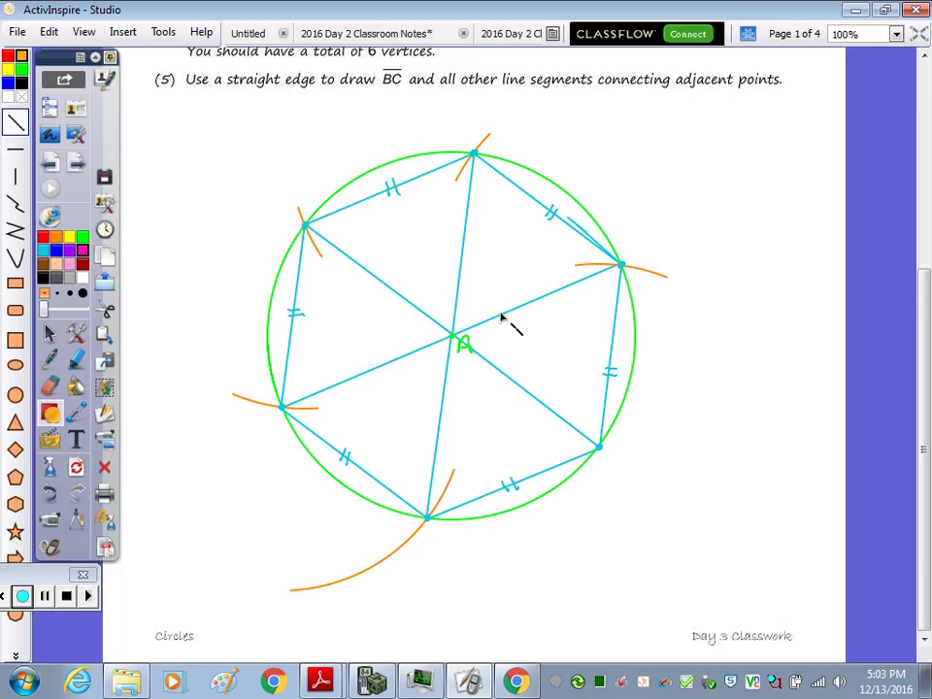
pyautogui.click(49, 359)
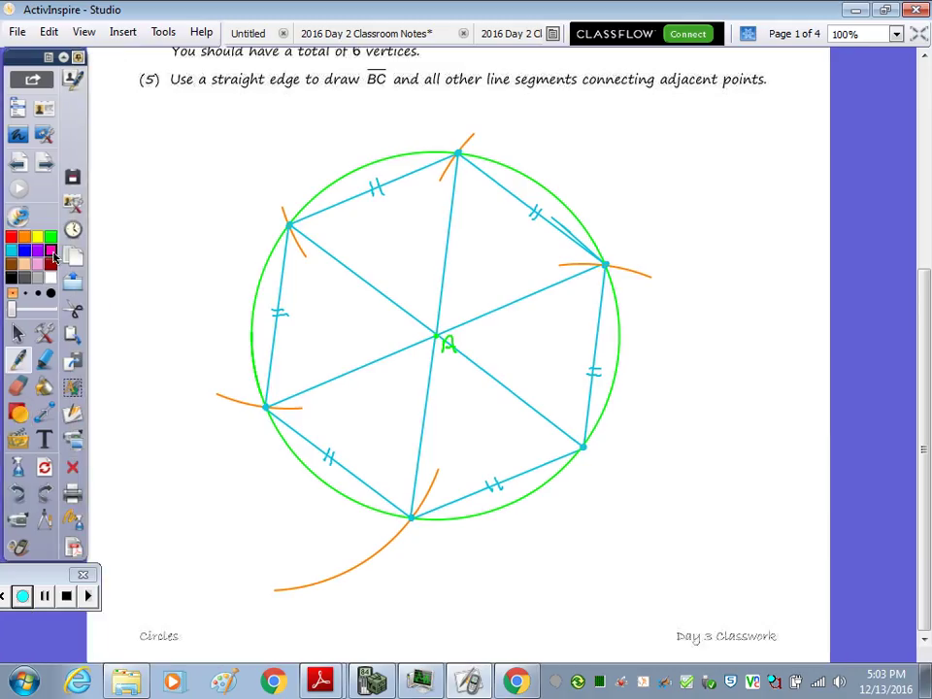
# - In magenta, dot centre A, write 360/6 = 60° and label the central angles 60°
pyautogui.click(437, 336)
pyautogui.moveTo(669, 224)
pyautogui.mouseDown()
pyautogui.moveTo(676, 237)
pyautogui.moveTo(716, 217)
pyautogui.moveTo(674, 253)
pyautogui.moveTo(787, 233)
pyautogui.mouseUp()
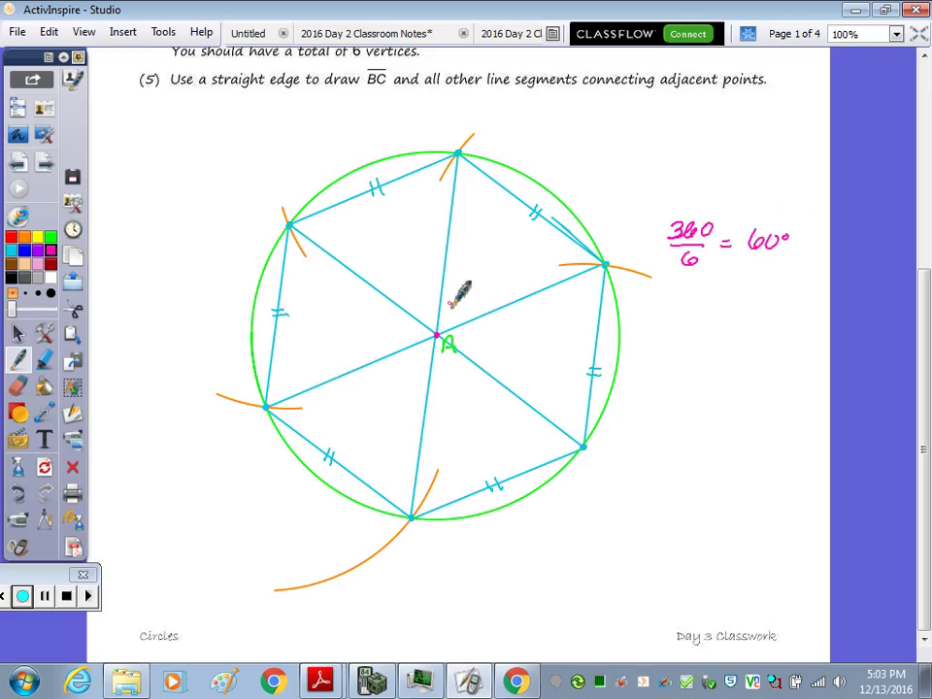
pyautogui.moveTo(455, 289)
pyautogui.mouseDown()
pyautogui.moveTo(449, 311)
pyautogui.moveTo(478, 290)
pyautogui.moveTo(421, 310)
pyautogui.moveTo(438, 290)
pyautogui.mouseUp()
pyautogui.moveTo(398, 327)
pyautogui.mouseDown()
pyautogui.moveTo(394, 342)
pyautogui.moveTo(407, 335)
pyautogui.mouseUp()
pyautogui.moveTo(415, 328); pyautogui.dragTo(412, 375)
pyautogui.moveTo(422, 364)
pyautogui.mouseDown()
pyautogui.moveTo(430, 358)
pyautogui.moveTo(447, 386)
pyautogui.moveTo(486, 339)
pyautogui.mouseUp()
pyautogui.moveTo(494, 330); pyautogui.dragTo(496, 333)
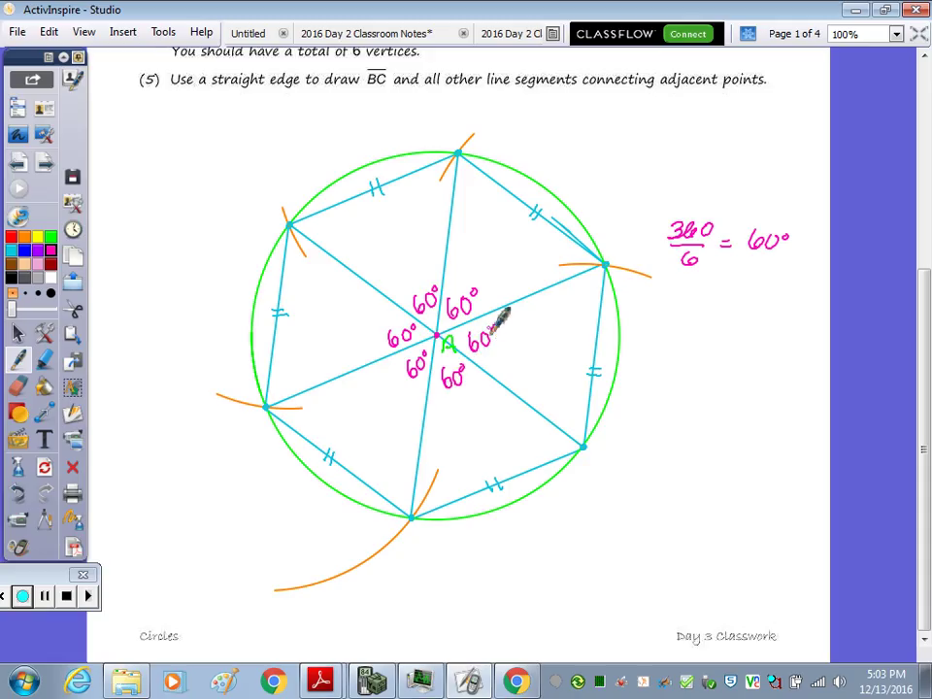
# - Tick-mark the radii and label the hexagon's vertex angles 60°
pyautogui.moveTo(514, 392); pyautogui.dragTo(517, 401)
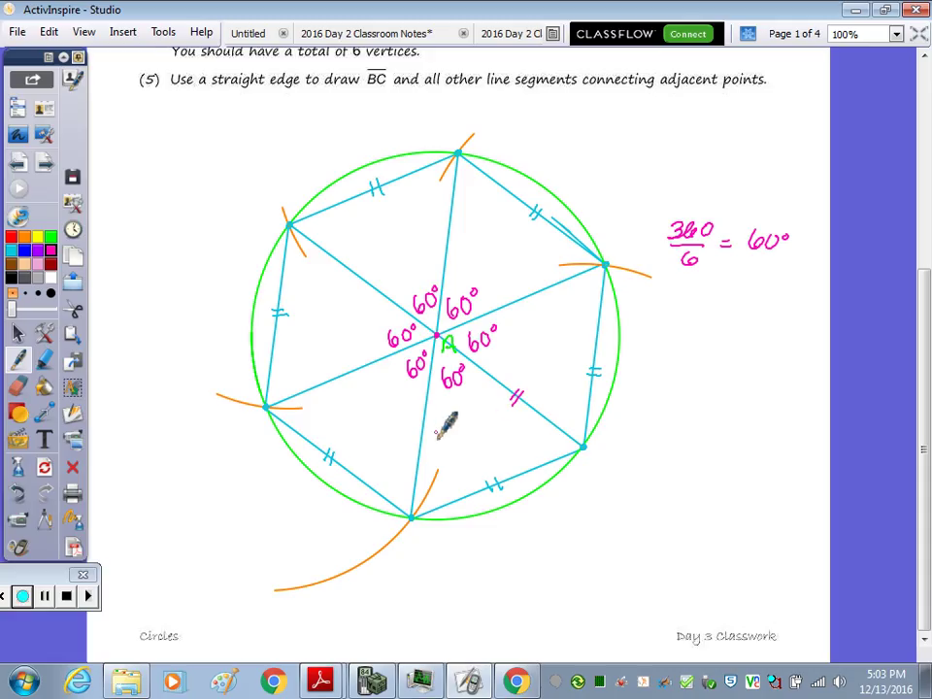
pyautogui.moveTo(417, 429); pyautogui.dragTo(429, 426)
pyautogui.moveTo(417, 437); pyautogui.dragTo(429, 434)
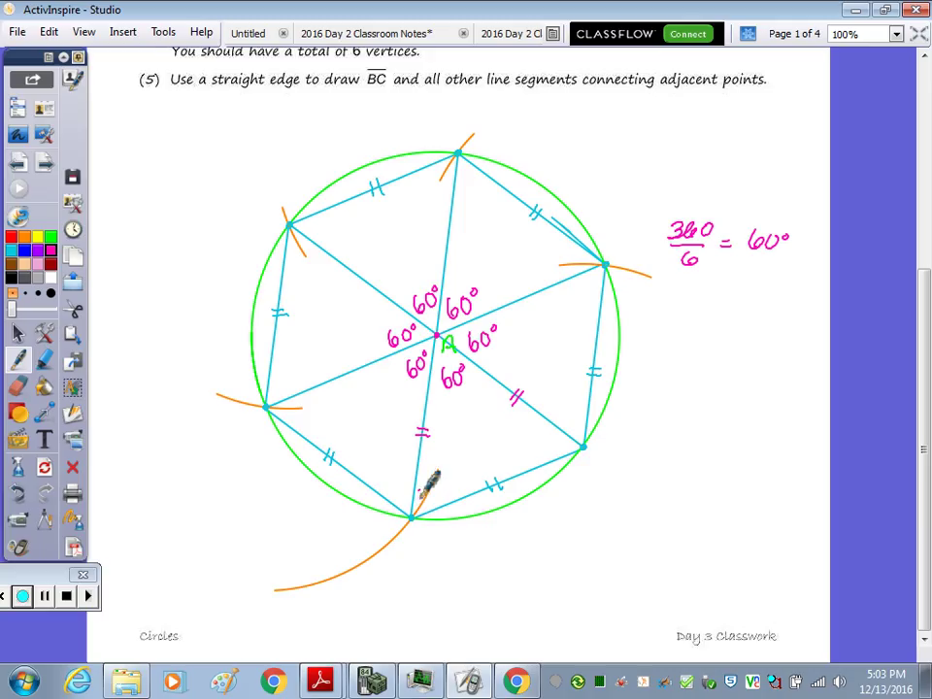
pyautogui.moveTo(428, 486)
pyautogui.mouseDown()
pyautogui.moveTo(424, 505)
pyautogui.moveTo(436, 489)
pyautogui.mouseUp()
pyautogui.moveTo(545, 442)
pyautogui.mouseDown()
pyautogui.moveTo(546, 454)
pyautogui.moveTo(565, 444)
pyautogui.mouseUp()
pyautogui.moveTo(570, 438); pyautogui.dragTo(571, 439)
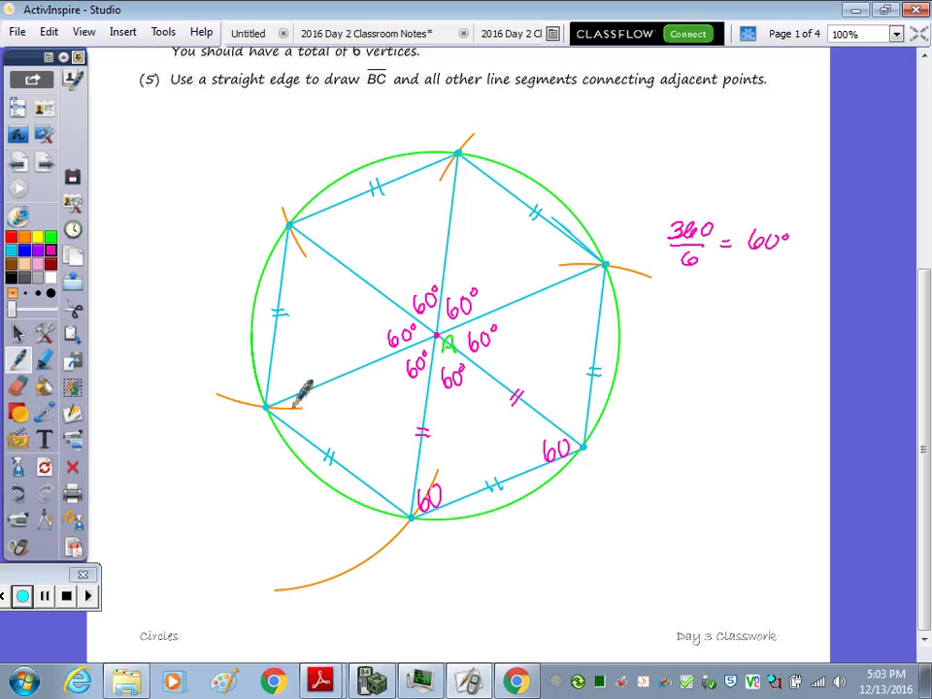
pyautogui.moveTo(293, 402)
pyautogui.mouseDown()
pyautogui.moveTo(289, 414)
pyautogui.moveTo(315, 406)
pyautogui.mouseUp()
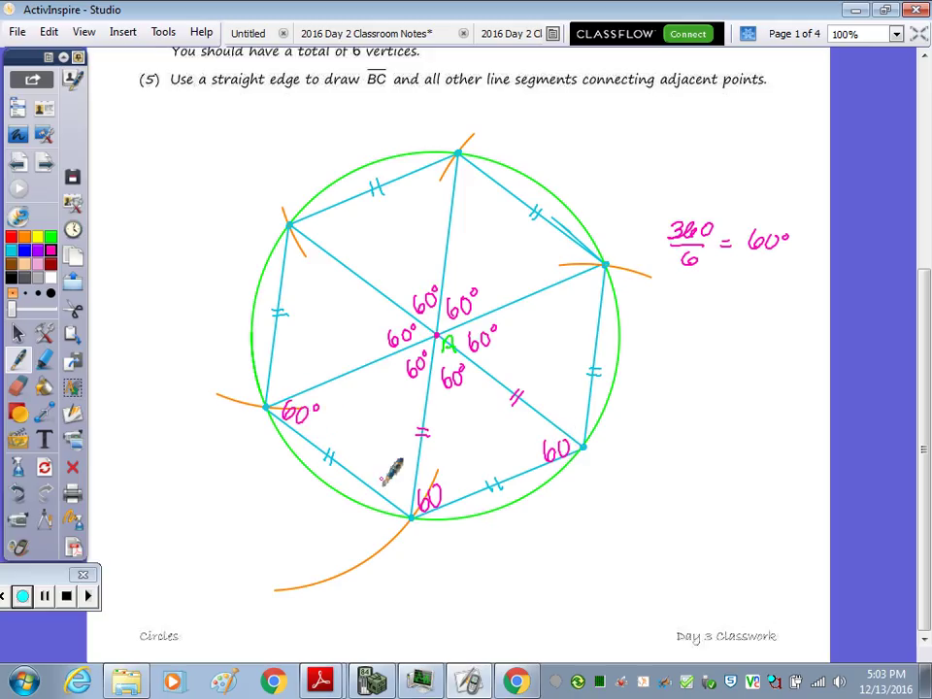
pyautogui.moveTo(387, 471); pyautogui.dragTo(383, 490)
pyautogui.moveTo(398, 474); pyautogui.dragTo(410, 474)
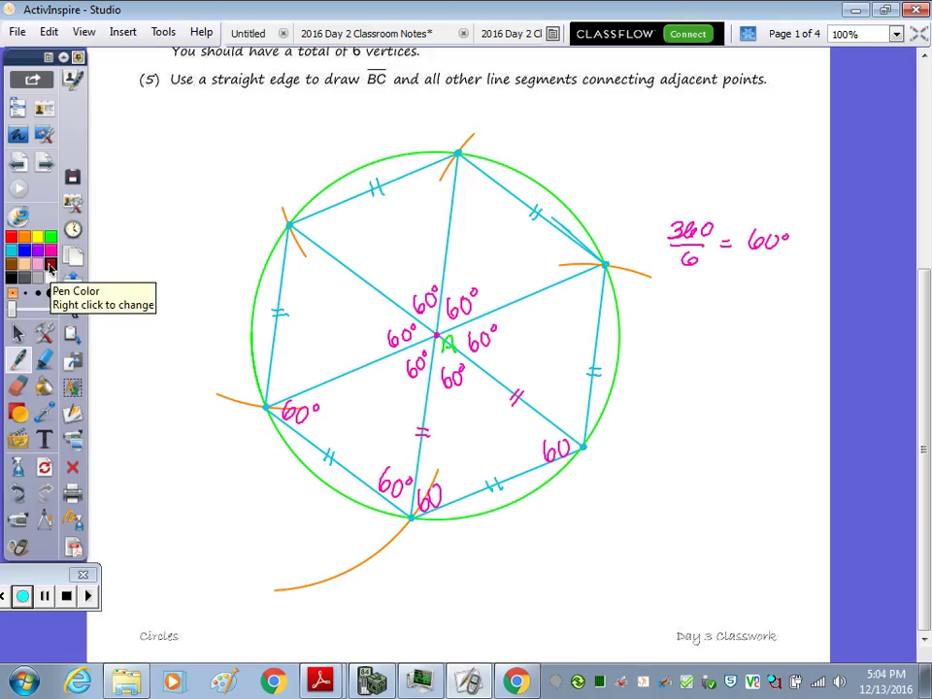
# - In dark red, draw arcs around the lower central angles and tick the lower-right side
pyautogui.click(50, 264)
pyautogui.moveTo(392, 353)
pyautogui.mouseDown()
pyautogui.moveTo(426, 401)
pyautogui.moveTo(491, 373)
pyautogui.mouseUp()
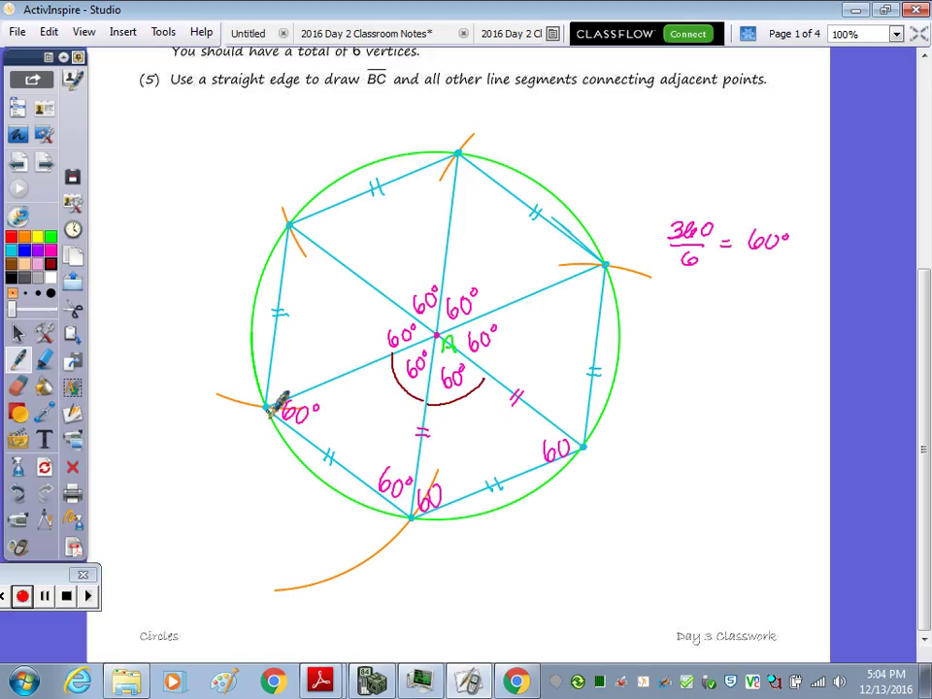
pyautogui.moveTo(269, 405)
pyautogui.mouseDown()
pyautogui.moveTo(288, 445)
pyautogui.moveTo(350, 497)
pyautogui.moveTo(416, 516)
pyautogui.moveTo(502, 510)
pyautogui.moveTo(582, 446)
pyautogui.mouseUp()
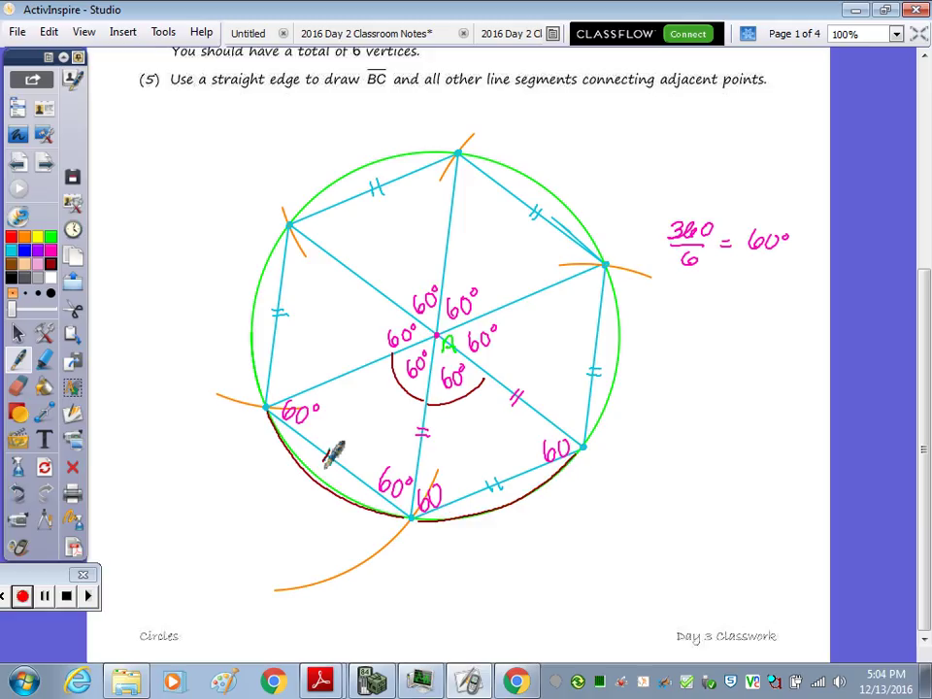
pyautogui.moveTo(489, 479); pyautogui.dragTo(492, 490)
pyautogui.moveTo(495, 477); pyautogui.dragTo(499, 488)
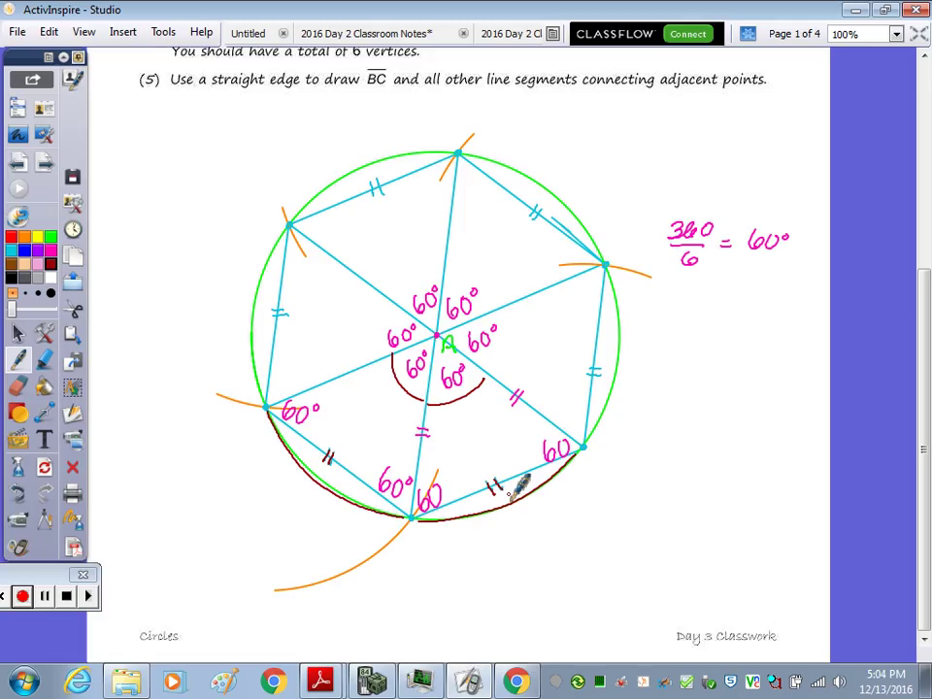
# - On page 2, draw a large dark-red compass circle around the centre dot
pyautogui.click(43, 163)
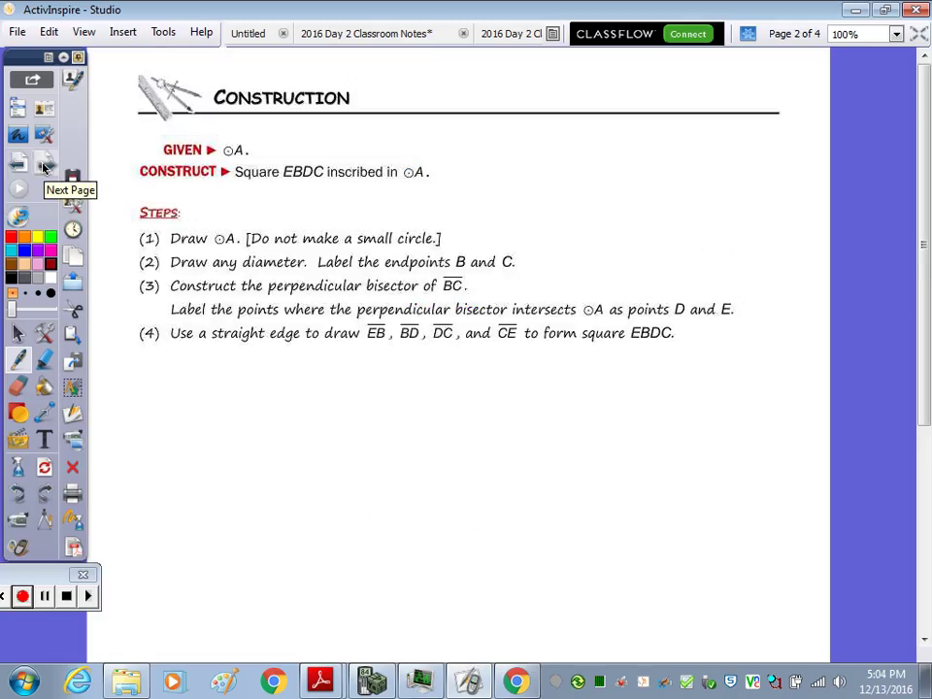
pyautogui.scroll(-10, 456, 349)
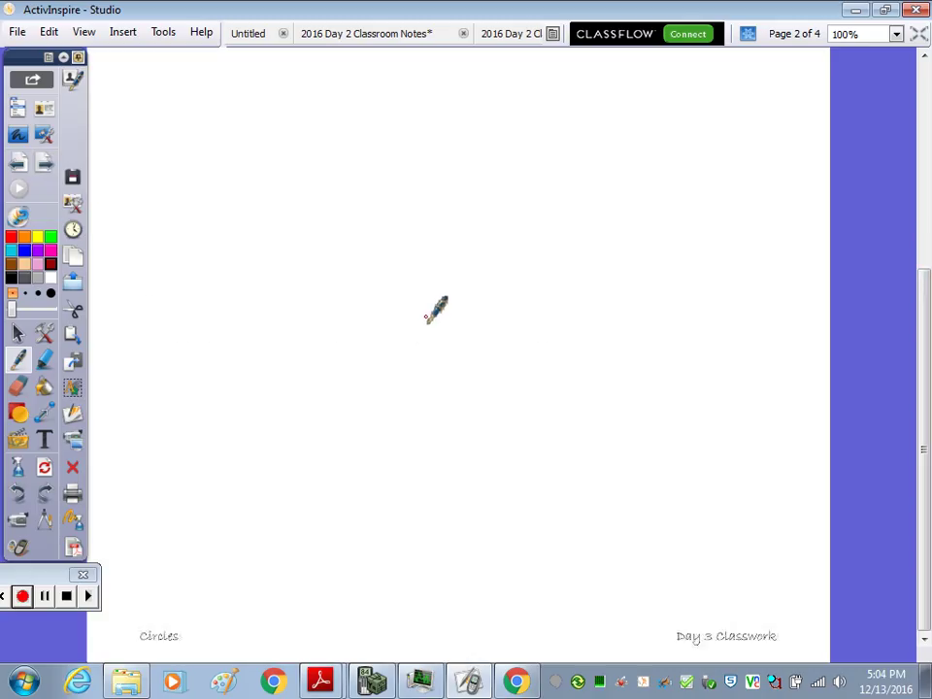
pyautogui.click(47, 521)
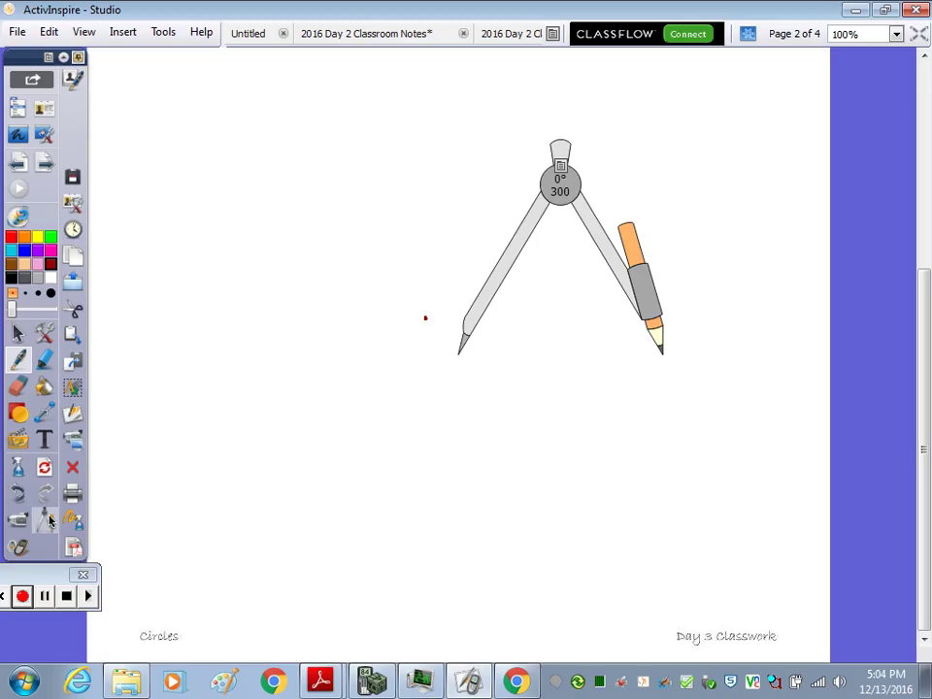
pyautogui.moveTo(581, 184); pyautogui.dragTo(547, 145)
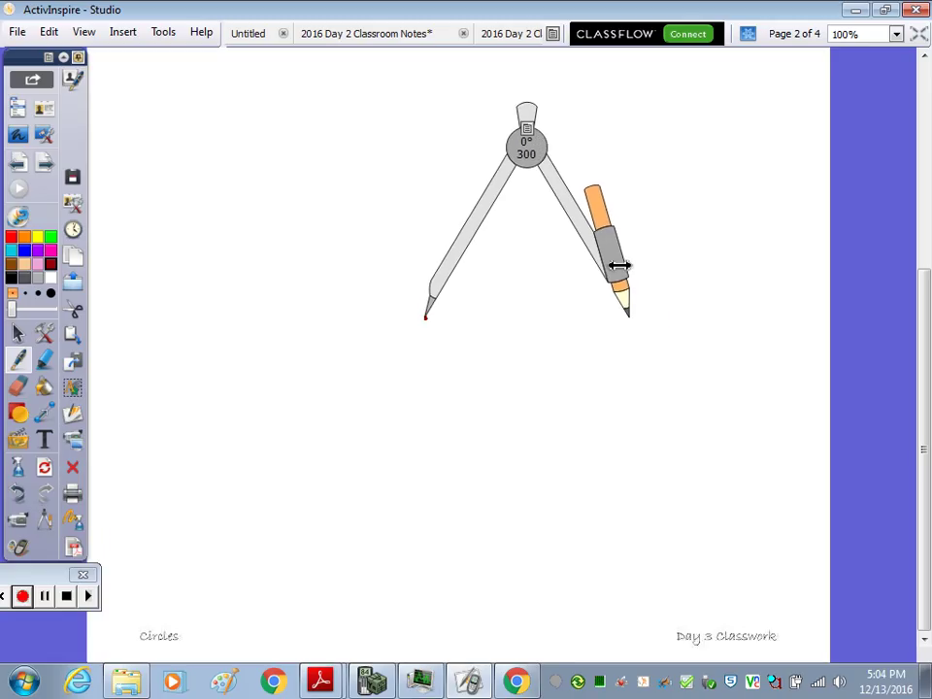
pyautogui.moveTo(619, 265)
pyautogui.mouseDown()
pyautogui.moveTo(633, 272)
pyautogui.moveTo(621, 338)
pyautogui.moveTo(412, 468)
pyautogui.moveTo(451, 245)
pyautogui.moveTo(533, 329)
pyautogui.moveTo(530, 358)
pyautogui.mouseUp()
pyautogui.moveTo(603, 220)
pyautogui.mouseDown()
pyautogui.moveTo(616, 235)
pyautogui.moveTo(807, 305)
pyautogui.mouseUp()
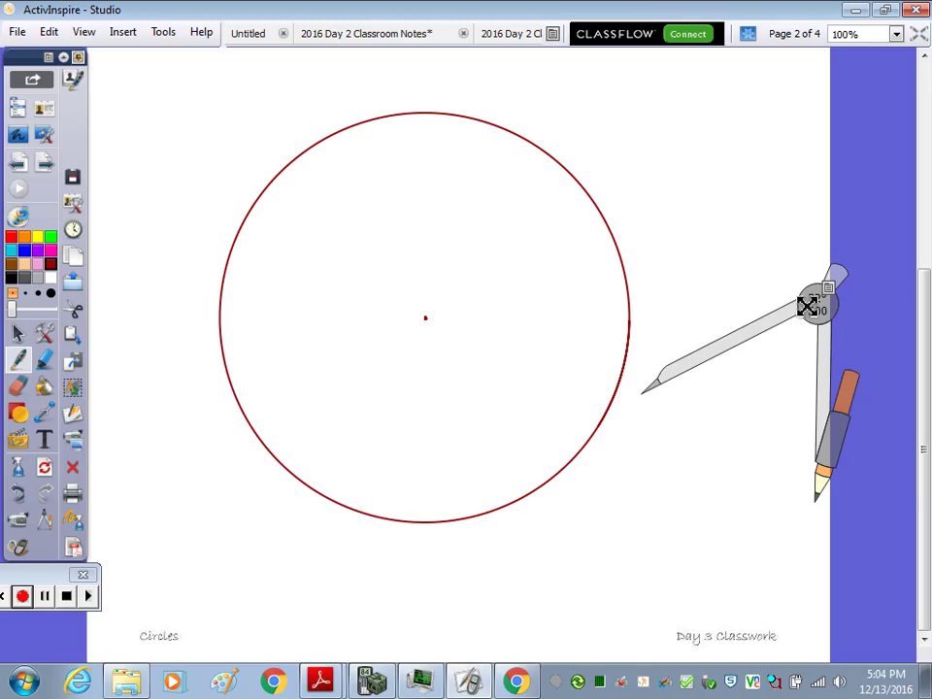
pyautogui.click(16, 413)
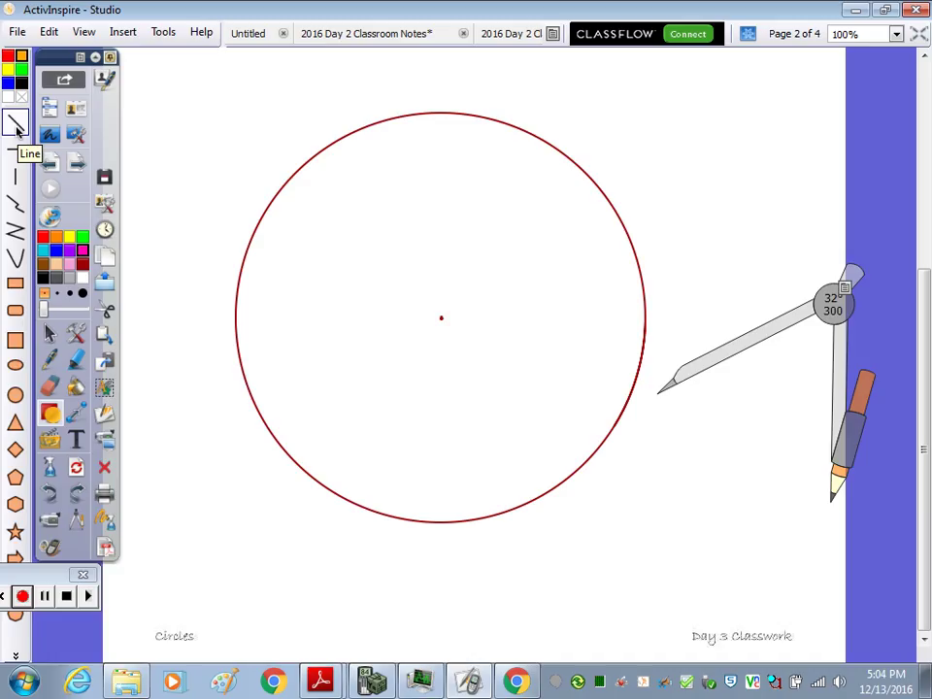
# - Draw a magenta diameter through the centre and open the compass from its top end to the centre
pyautogui.click(16, 123)
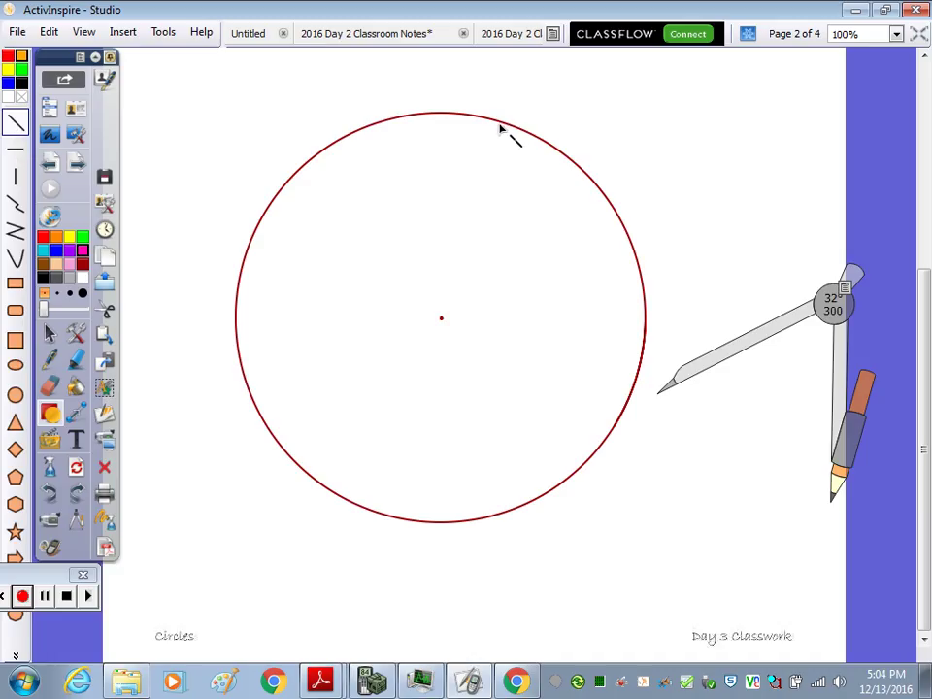
pyautogui.moveTo(497, 123); pyautogui.dragTo(387, 517)
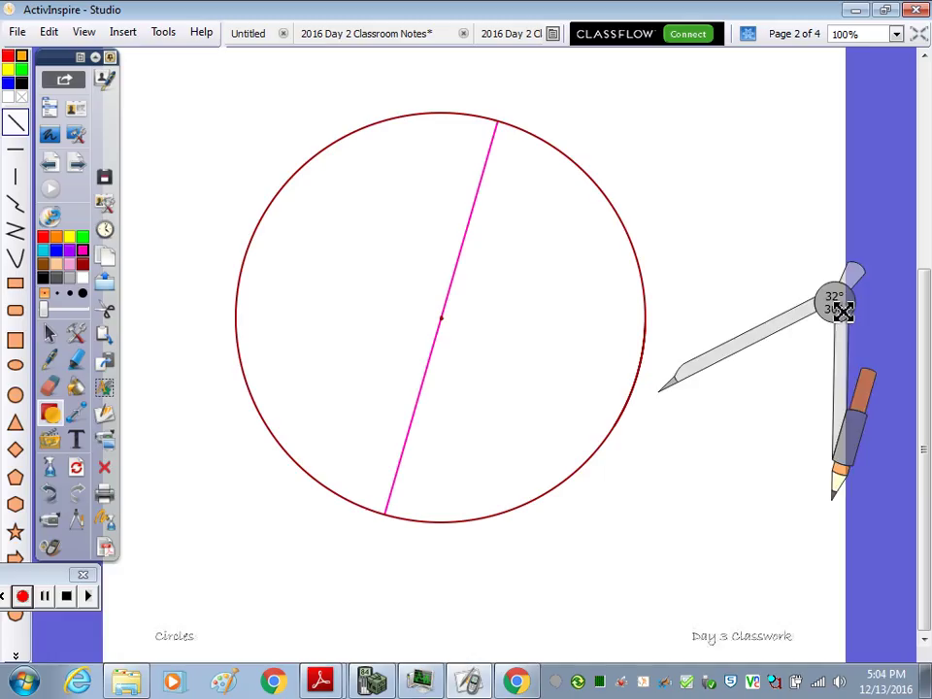
pyautogui.moveTo(837, 307)
pyautogui.mouseDown()
pyautogui.moveTo(723, 260)
pyautogui.moveTo(665, 102)
pyautogui.moveTo(676, 40)
pyautogui.mouseUp()
pyautogui.moveTo(687, 119)
pyautogui.mouseDown()
pyautogui.moveTo(670, 207)
pyautogui.moveTo(630, 292)
pyautogui.moveTo(573, 330)
pyautogui.moveTo(524, 329)
pyautogui.moveTo(528, 353)
pyautogui.moveTo(532, 328)
pyautogui.mouseUp()
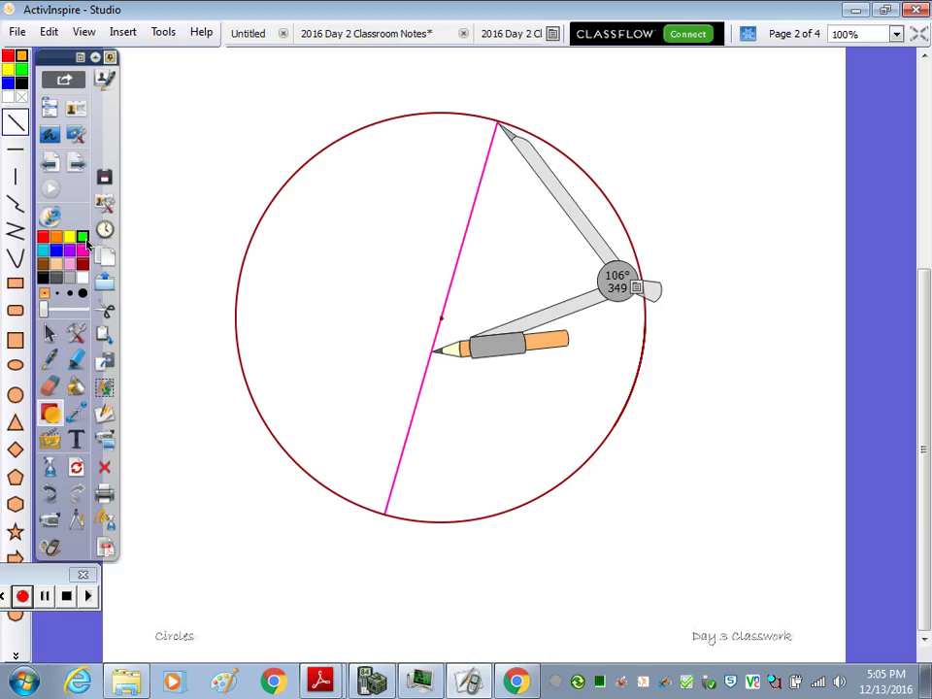
# - Swing radius-length arcs from both diameter ends so they cross inside, then close the compass
pyautogui.moveTo(534, 324)
pyautogui.mouseDown()
pyautogui.moveTo(568, 306)
pyautogui.moveTo(588, 331)
pyautogui.moveTo(542, 342)
pyautogui.moveTo(548, 354)
pyautogui.mouseUp()
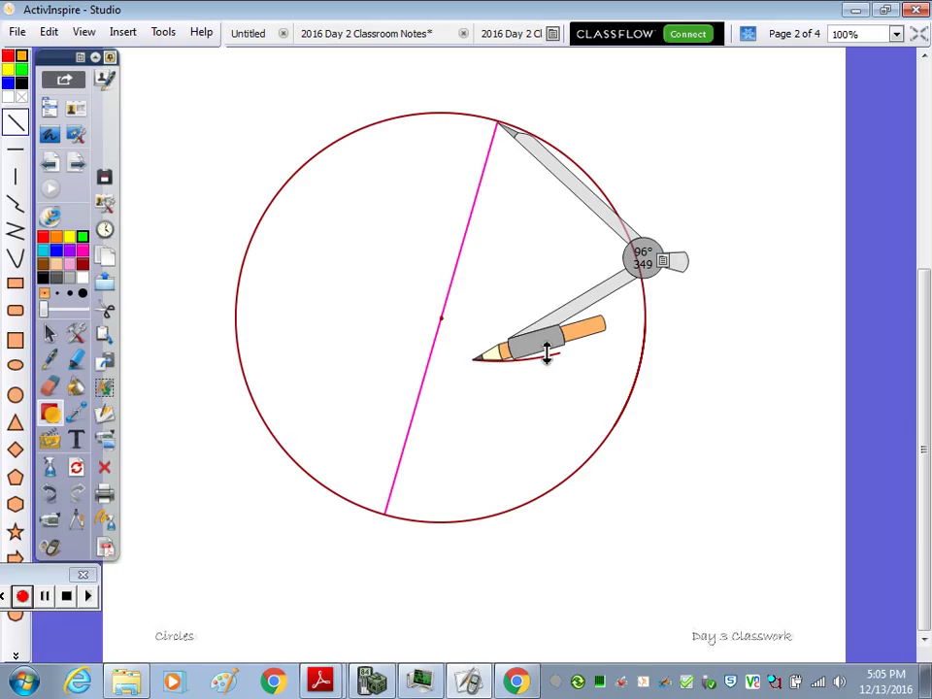
pyautogui.moveTo(571, 311)
pyautogui.mouseDown()
pyautogui.moveTo(661, 218)
pyautogui.moveTo(600, 350)
pyautogui.mouseUp()
pyautogui.moveTo(643, 255)
pyautogui.mouseDown()
pyautogui.moveTo(610, 299)
pyautogui.moveTo(666, 258)
pyautogui.moveTo(621, 312)
pyautogui.moveTo(350, 259)
pyautogui.moveTo(296, 136)
pyautogui.mouseUp()
pyautogui.moveTo(381, 287)
pyautogui.mouseDown()
pyautogui.moveTo(368, 431)
pyautogui.moveTo(270, 674)
pyautogui.mouseUp()
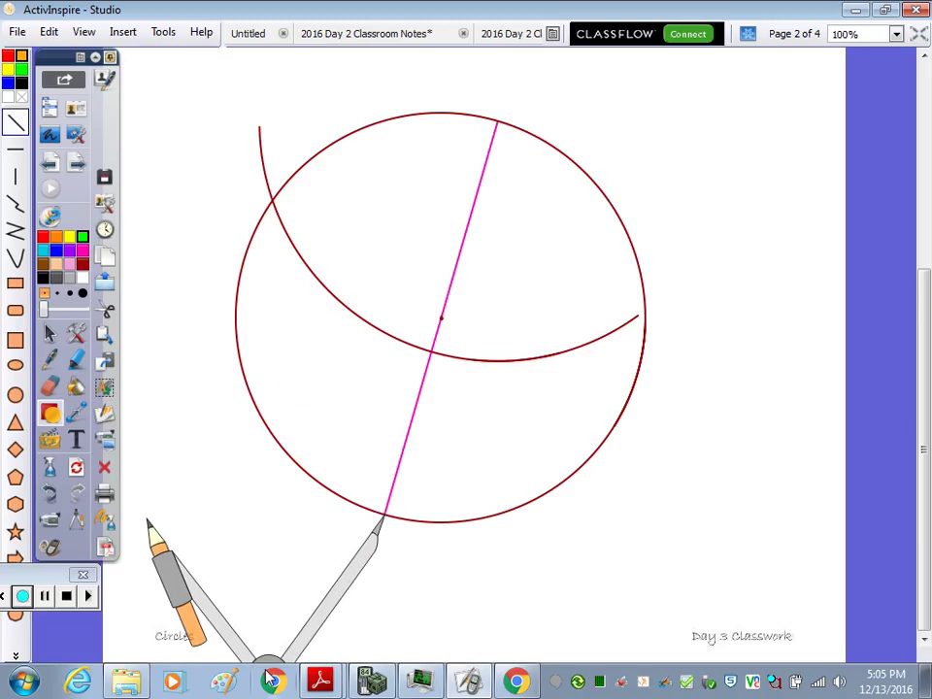
pyautogui.moveTo(191, 600)
pyautogui.mouseDown()
pyautogui.moveTo(193, 426)
pyautogui.moveTo(244, 334)
pyautogui.moveTo(322, 275)
pyautogui.moveTo(379, 280)
pyautogui.moveTo(539, 346)
pyautogui.moveTo(574, 392)
pyautogui.mouseUp()
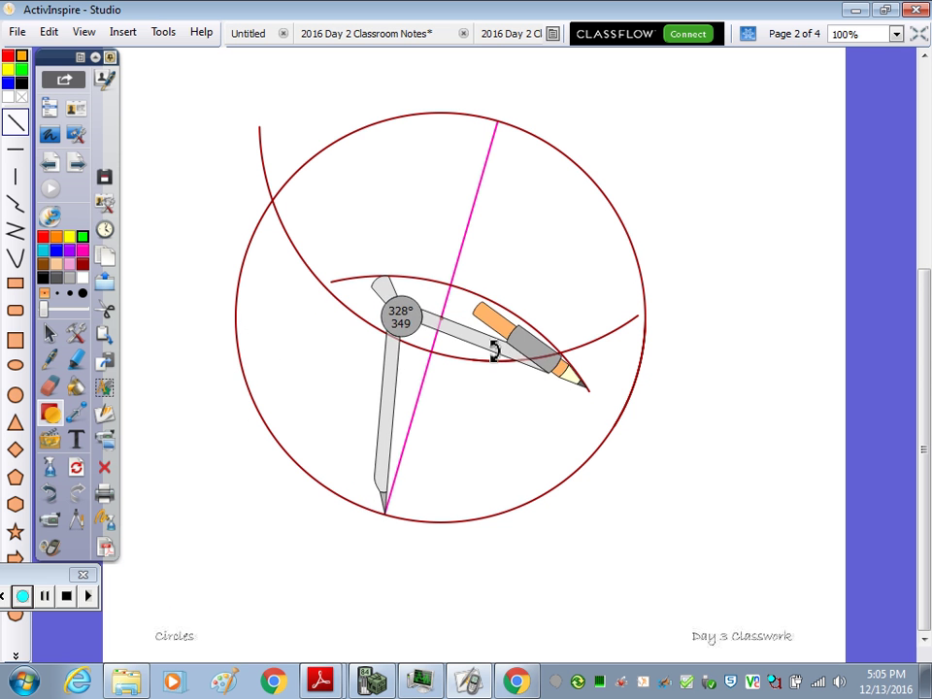
pyautogui.moveTo(495, 350)
pyautogui.mouseDown()
pyautogui.moveTo(413, 312)
pyautogui.moveTo(289, 323)
pyautogui.moveTo(262, 338)
pyautogui.mouseUp()
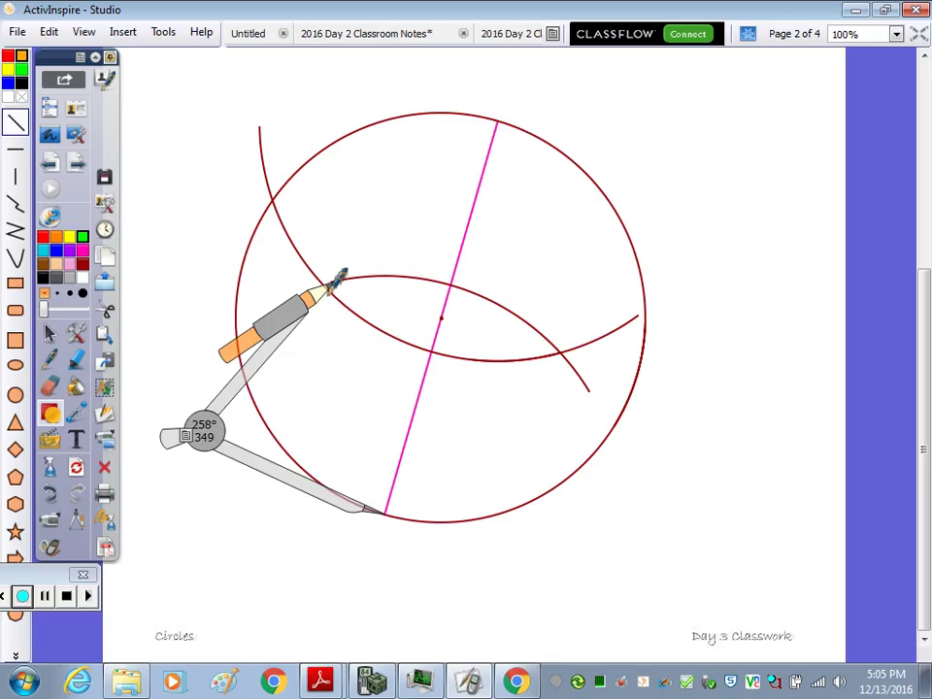
pyautogui.moveTo(337, 277)
pyautogui.mouseDown()
pyautogui.moveTo(292, 319)
pyautogui.moveTo(277, 306)
pyautogui.mouseUp()
pyautogui.click(169, 487)
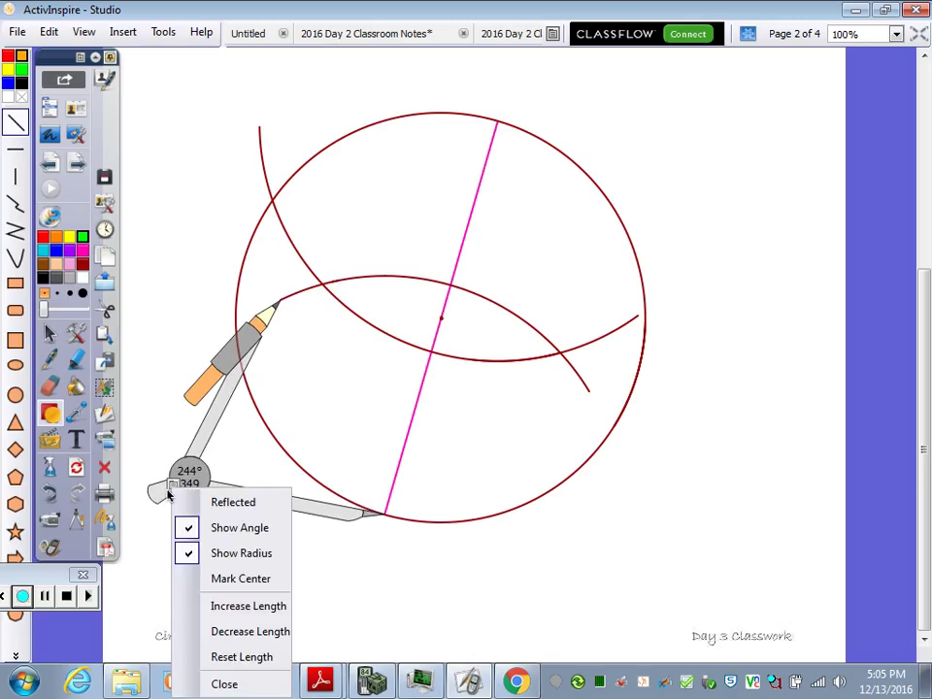
pyautogui.click(239, 684)
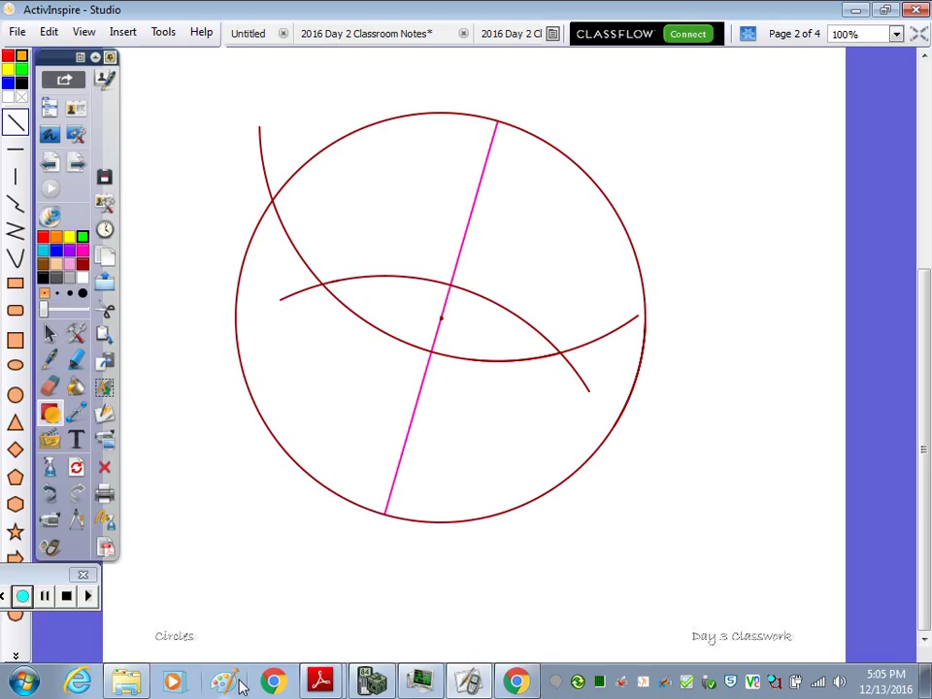
# - Draw a magenta line through both arc crossings, spanning the circle edge to edge
pyautogui.click(21, 128)
pyautogui.moveTo(323, 287); pyautogui.dragTo(635, 379)
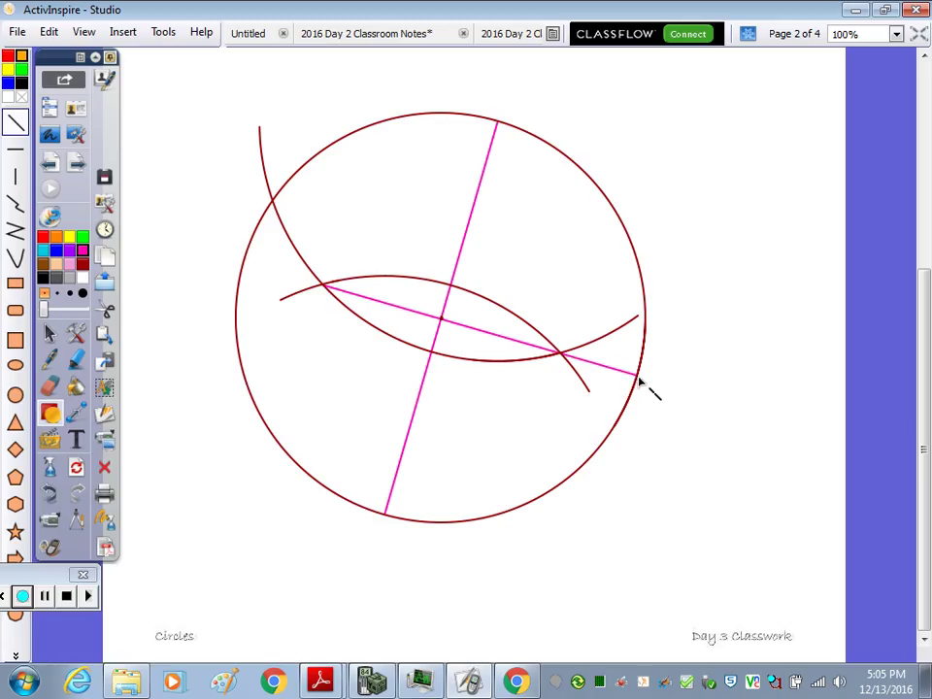
pyautogui.moveTo(637, 377)
pyautogui.mouseDown()
pyautogui.moveTo(489, 343)
pyautogui.moveTo(246, 264)
pyautogui.mouseUp()
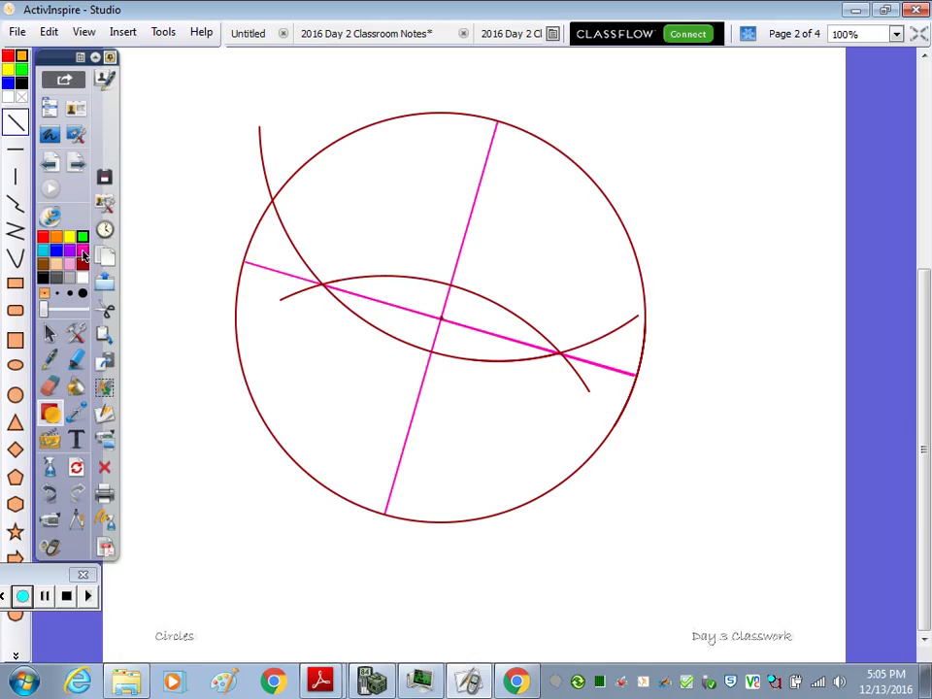
# - Write 90° in magenta beside each of the four quarter arcs
pyautogui.press('p')
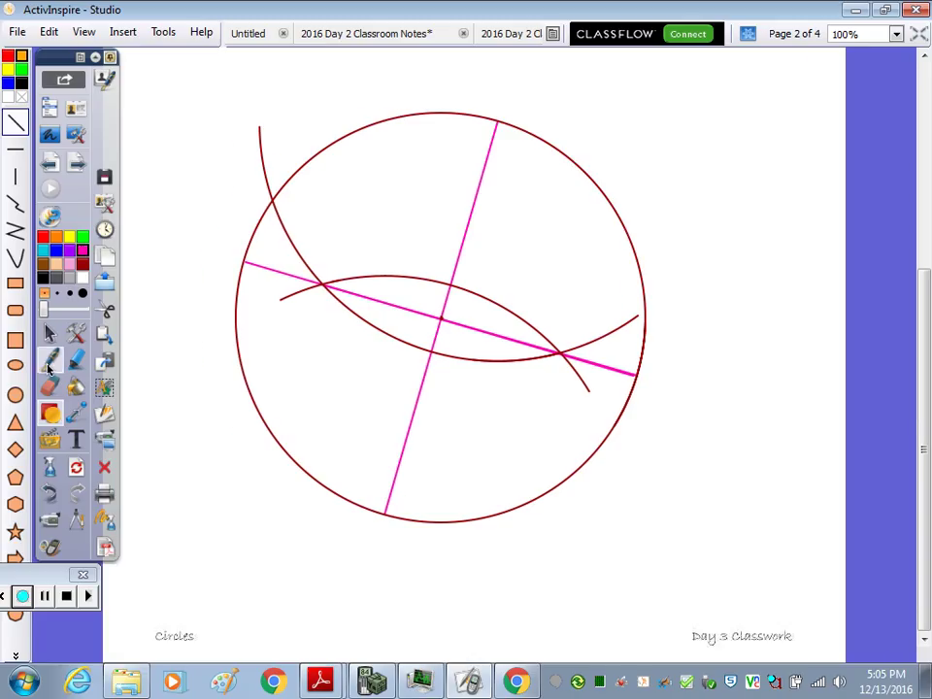
pyautogui.moveTo(333, 111)
pyautogui.mouseDown()
pyautogui.moveTo(330, 121)
pyautogui.moveTo(355, 100)
pyautogui.mouseUp()
pyautogui.moveTo(619, 172)
pyautogui.mouseDown()
pyautogui.moveTo(613, 188)
pyautogui.moveTo(639, 172)
pyautogui.mouseUp()
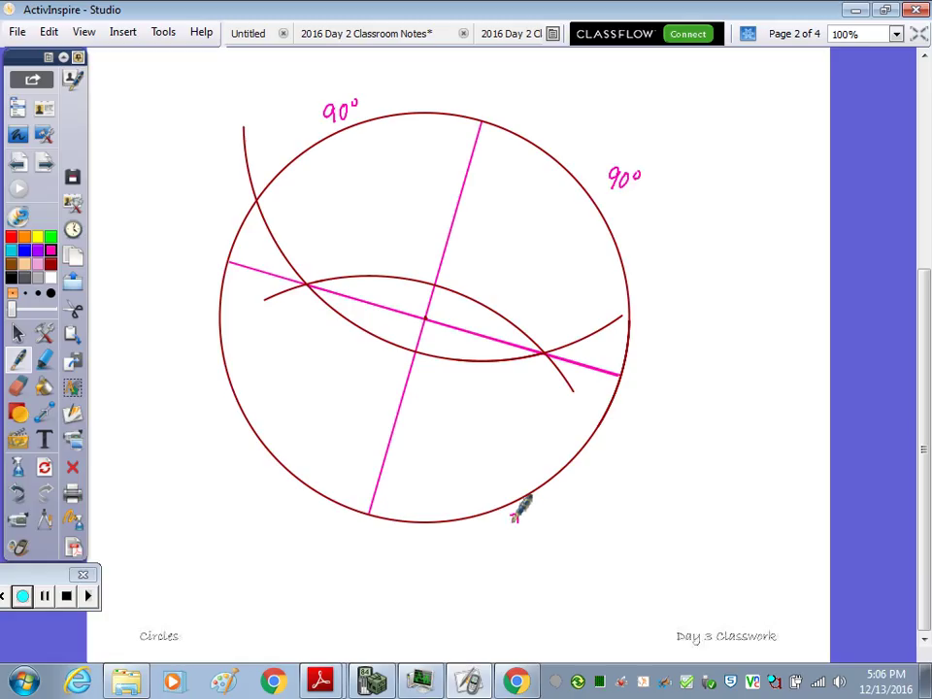
pyautogui.moveTo(516, 519)
pyautogui.mouseDown()
pyautogui.moveTo(512, 533)
pyautogui.moveTo(532, 512)
pyautogui.mouseUp()
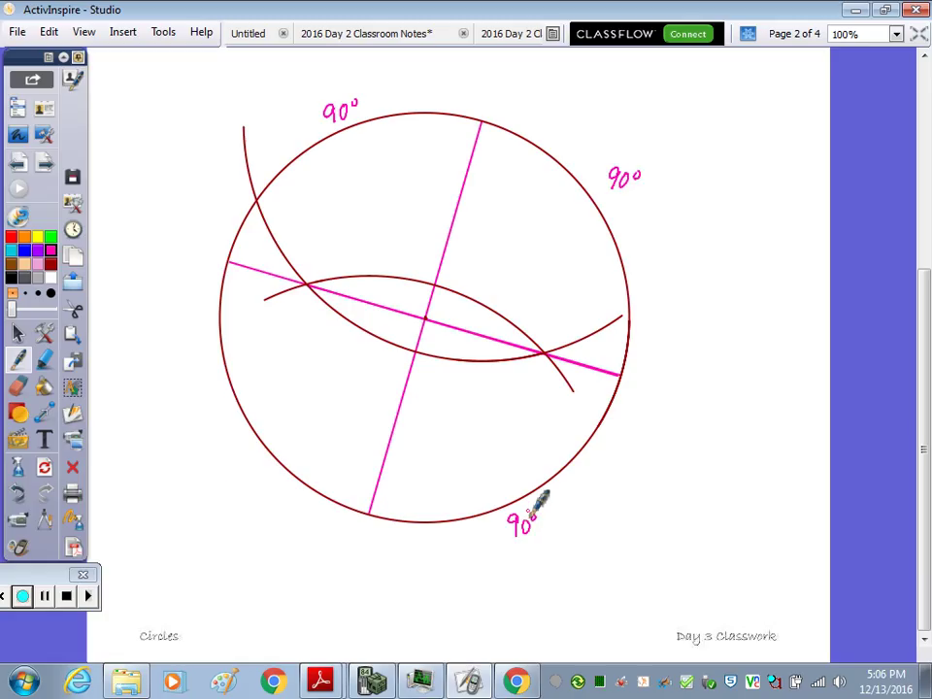
pyautogui.moveTo(243, 470)
pyautogui.mouseDown()
pyautogui.moveTo(234, 491)
pyautogui.moveTo(256, 469)
pyautogui.mouseUp()
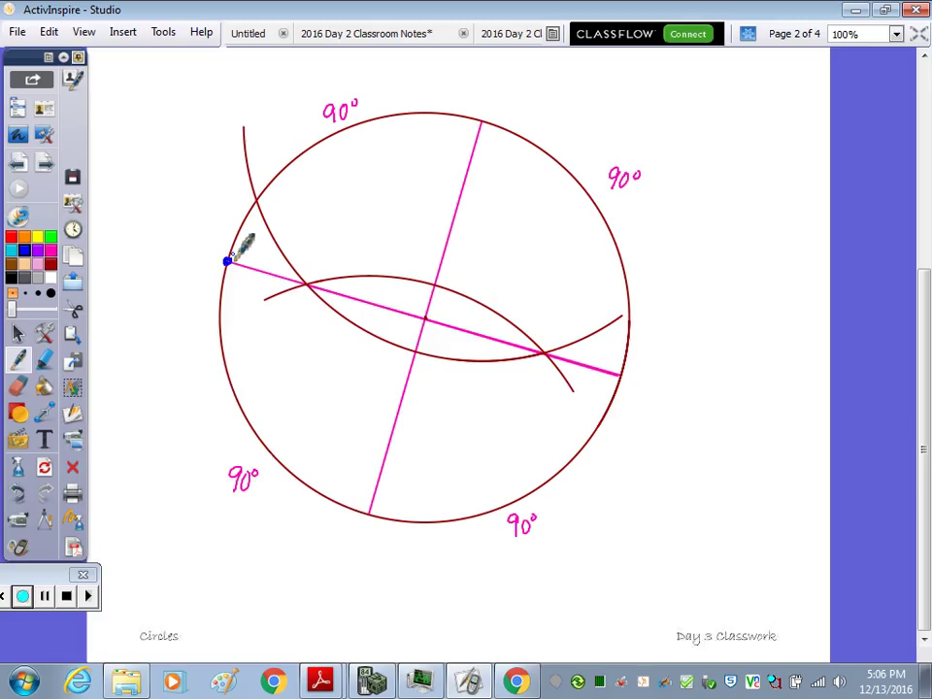
# - Mark the diameter endpoints with blue dots
pyautogui.click(482, 120)
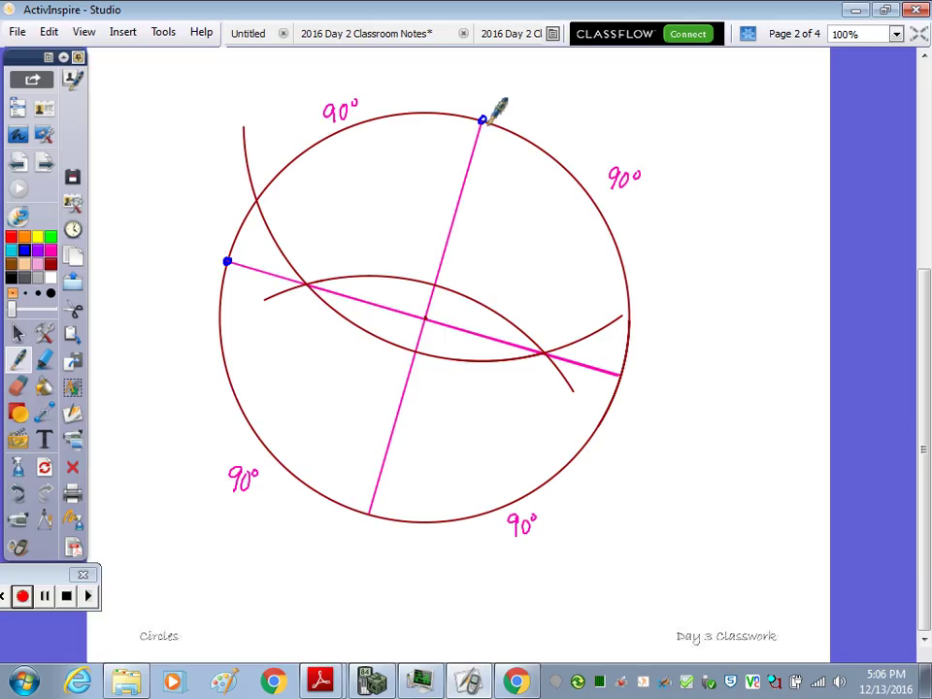
pyautogui.click(620, 374)
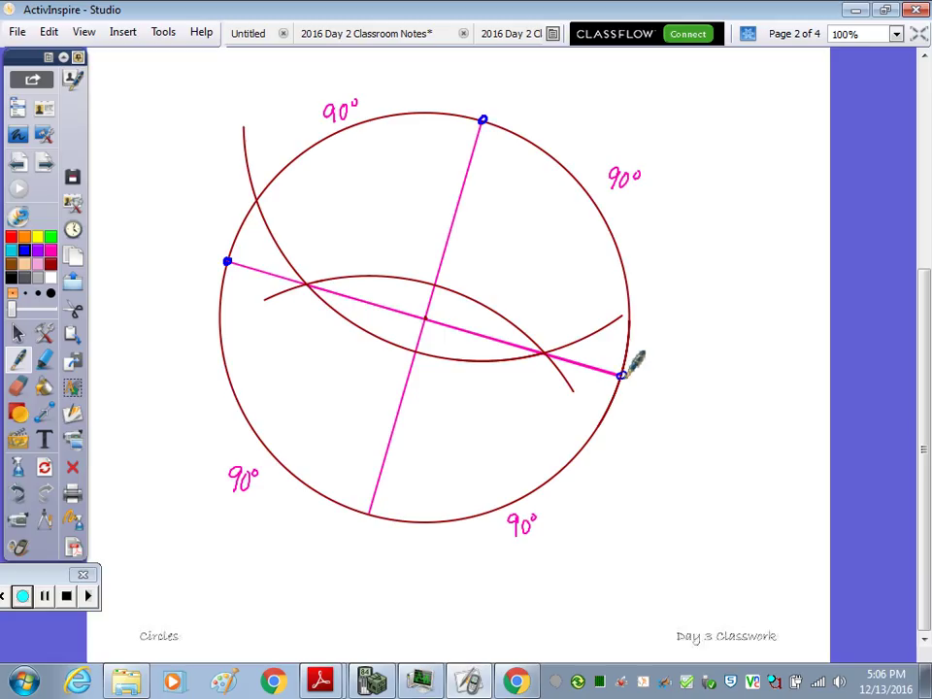
pyautogui.click(369, 513)
pyautogui.click(17, 413)
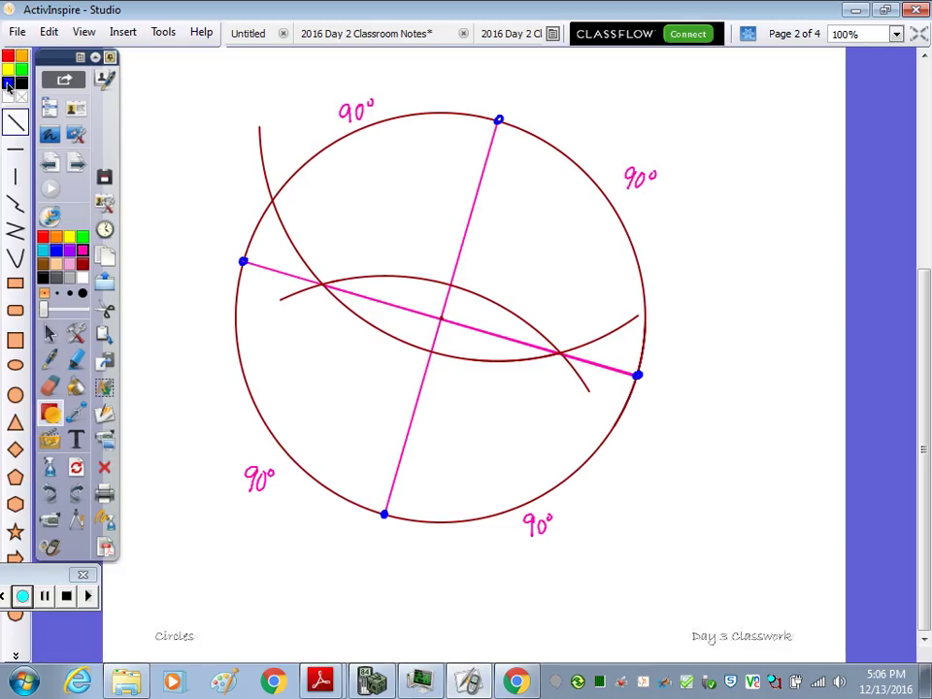
# - Draw blue sides joining consecutive diameter endpoints to form the inscribed square
pyautogui.moveTo(243, 262)
pyautogui.mouseDown()
pyautogui.moveTo(478, 150)
pyautogui.moveTo(500, 122)
pyautogui.mouseUp()
pyautogui.moveTo(636, 375)
pyautogui.mouseDown()
pyautogui.moveTo(630, 329)
pyautogui.moveTo(499, 121)
pyautogui.mouseUp()
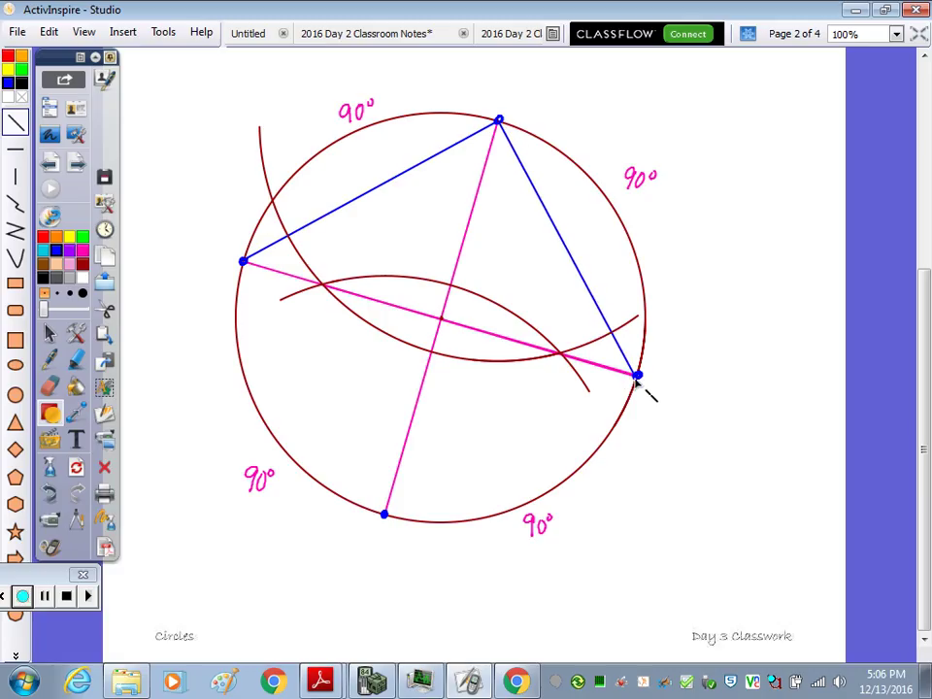
pyautogui.moveTo(636, 375)
pyautogui.mouseDown()
pyautogui.moveTo(594, 417)
pyautogui.moveTo(385, 515)
pyautogui.moveTo(358, 482)
pyautogui.moveTo(243, 263)
pyautogui.mouseUp()
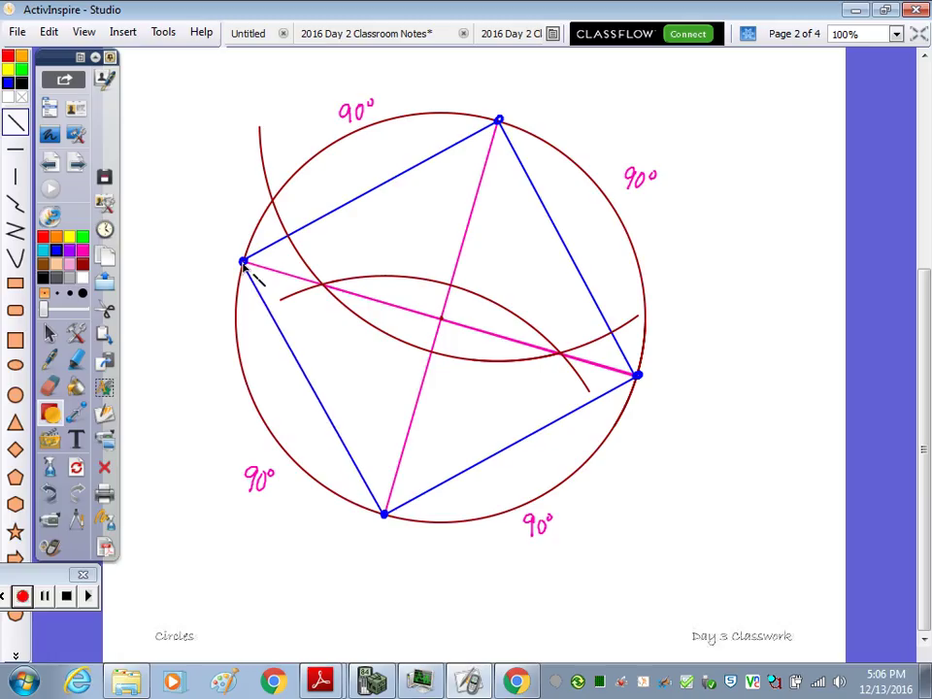
# - Add double tick marks on each square side to show they are equal
pyautogui.click(50, 359)
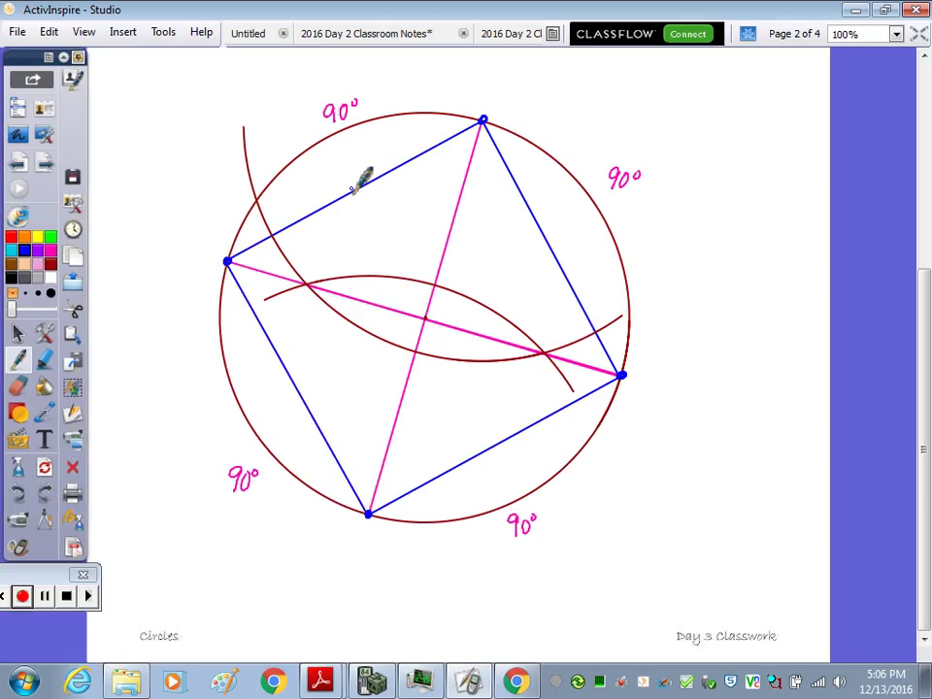
pyautogui.moveTo(356, 193); pyautogui.dragTo(359, 180)
pyautogui.moveTo(362, 191); pyautogui.dragTo(366, 179)
pyautogui.moveTo(547, 262); pyautogui.dragTo(575, 260)
pyautogui.moveTo(482, 455); pyautogui.dragTo(496, 438)
pyautogui.moveTo(302, 408); pyautogui.dragTo(317, 408)
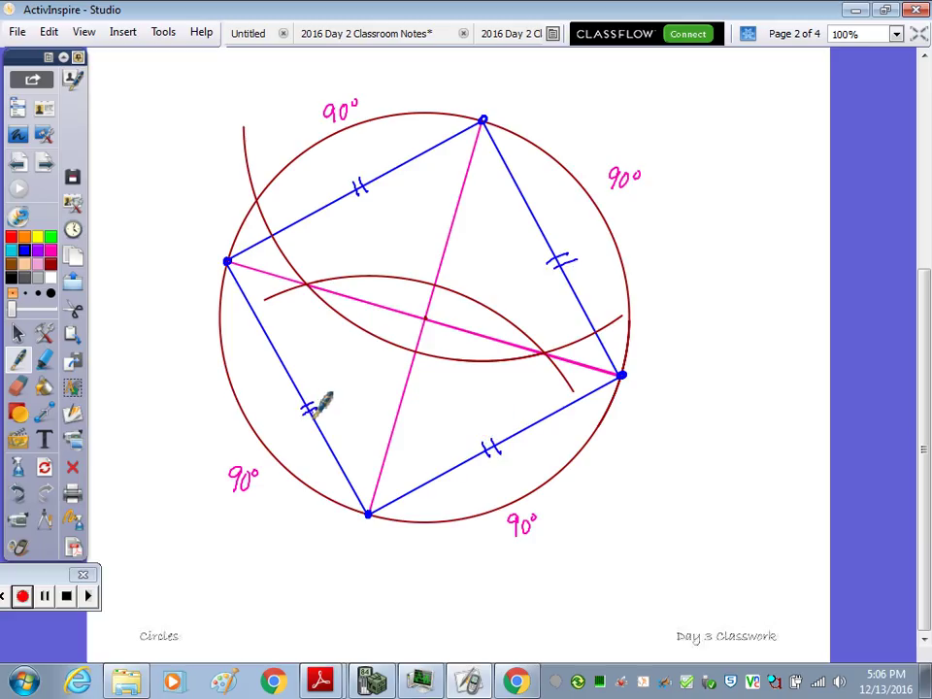